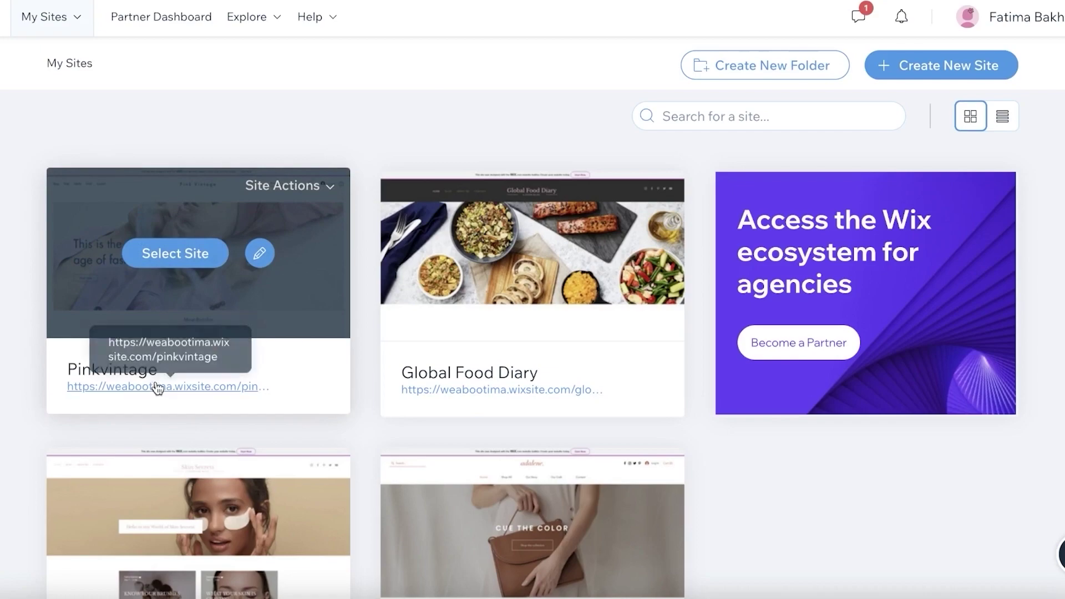
- Browse the live Pink Vintage website and its Shop page
{"action": "left_click", "coordinate": [158, 386]}
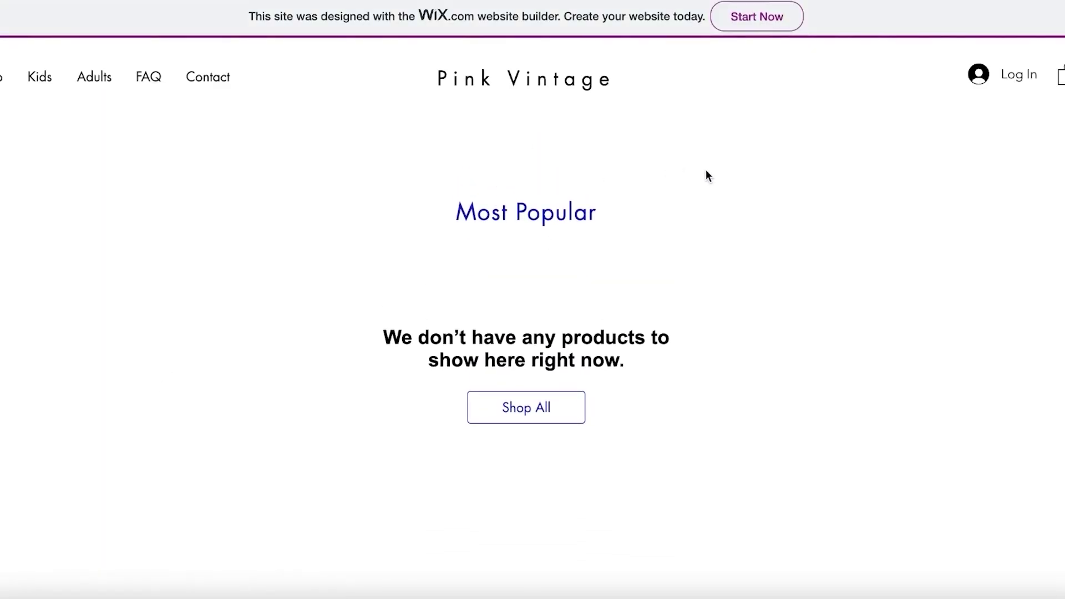
{"action": "scroll", "coordinate": [95, 142], "scroll_direction": "down", "scroll_amount": 2}
{"action": "left_click", "coordinate": [3, 77]}
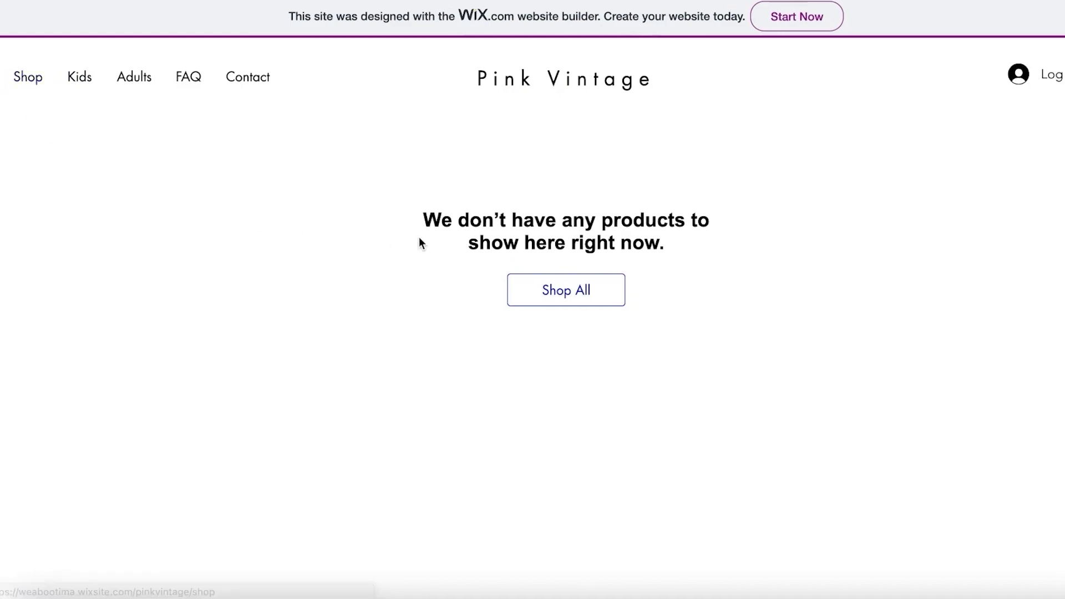
{"action": "scroll", "coordinate": [270, 219], "scroll_direction": "down", "scroll_amount": 3}
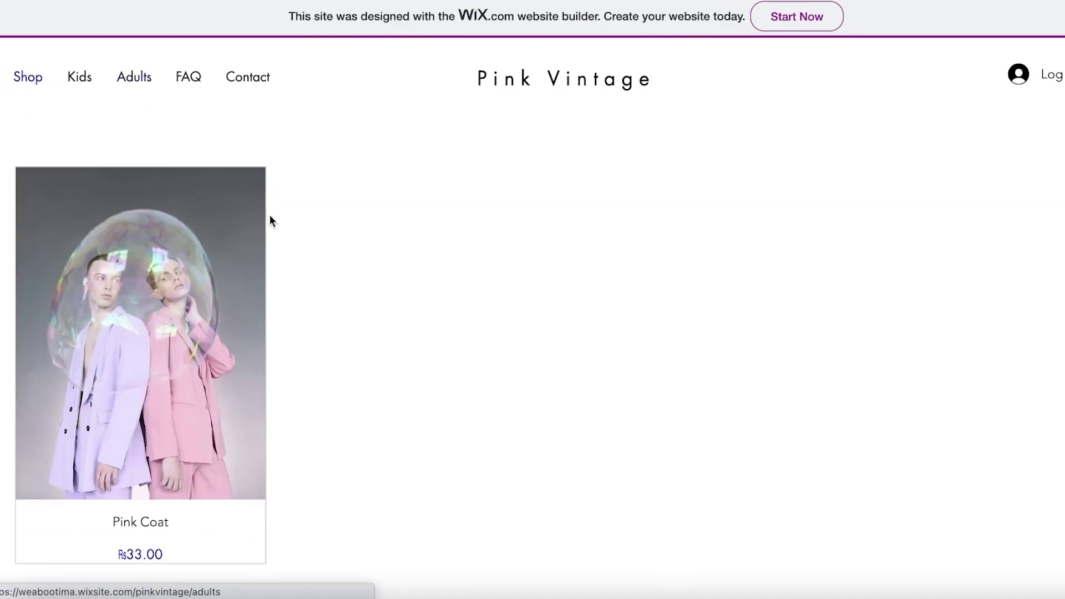
{"action": "scroll", "coordinate": [484, 230], "scroll_direction": "down", "scroll_amount": 7}
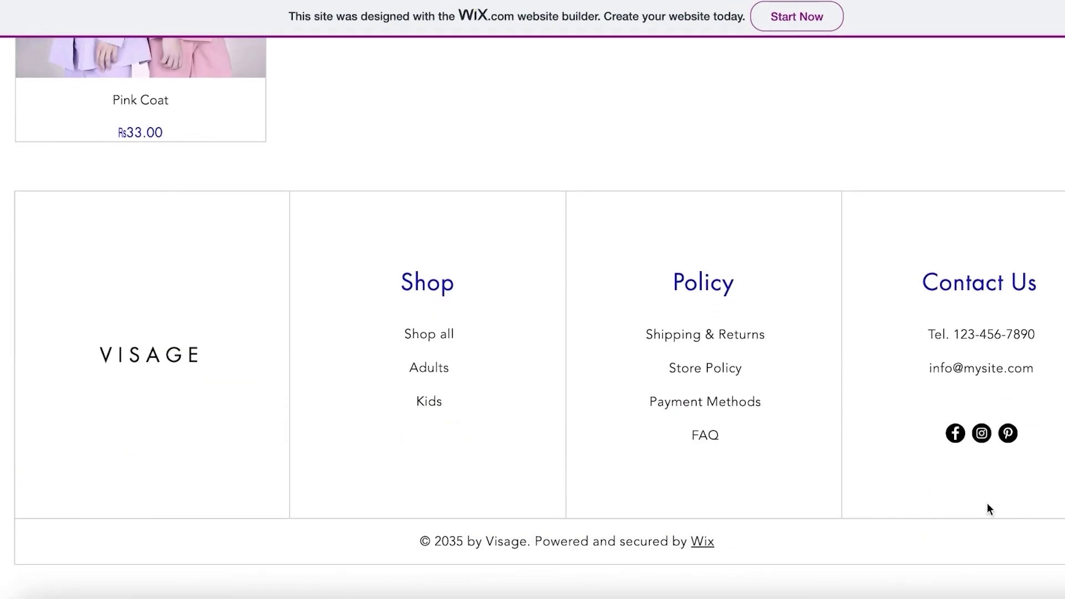
{"action": "scroll", "coordinate": [763, 351], "scroll_direction": "up", "scroll_amount": 7}
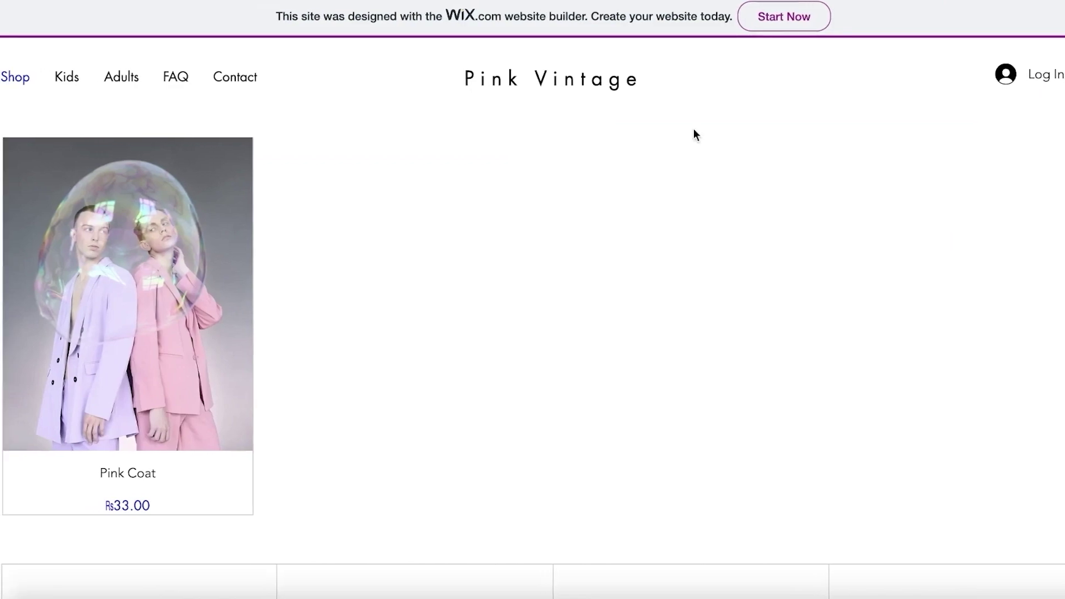
{"action": "scroll", "coordinate": [404, 161], "scroll_direction": "down", "scroll_amount": 5}
{"action": "scroll", "coordinate": [402, 162], "scroll_direction": "up", "scroll_amount": 2}
{"action": "scroll", "coordinate": [401, 162], "scroll_direction": "up", "scroll_amount": 3}
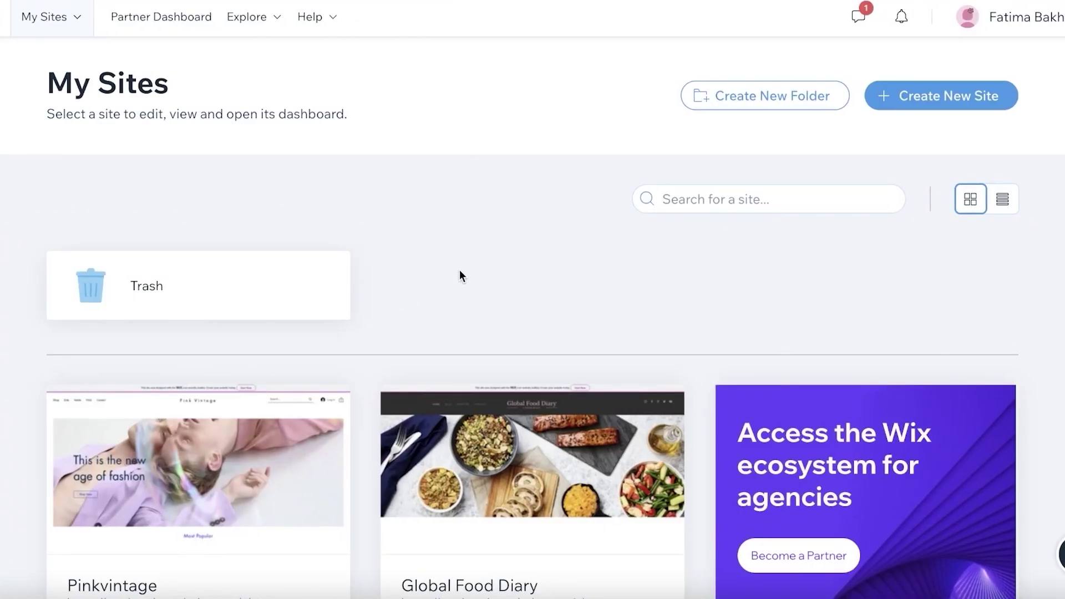
{"action": "scroll", "coordinate": [458, 272], "scroll_direction": "down", "scroll_amount": 3}
{"action": "mouse_move", "coordinate": [198, 327]}
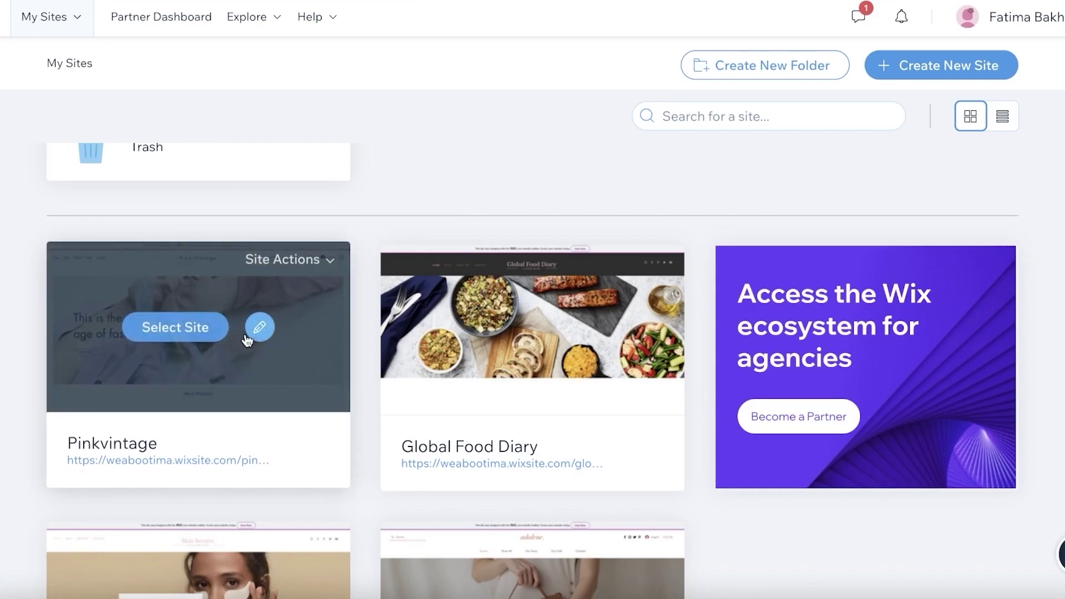
- Open the Pinkvintage site in Wix Editor
{"action": "left_click", "coordinate": [260, 329]}
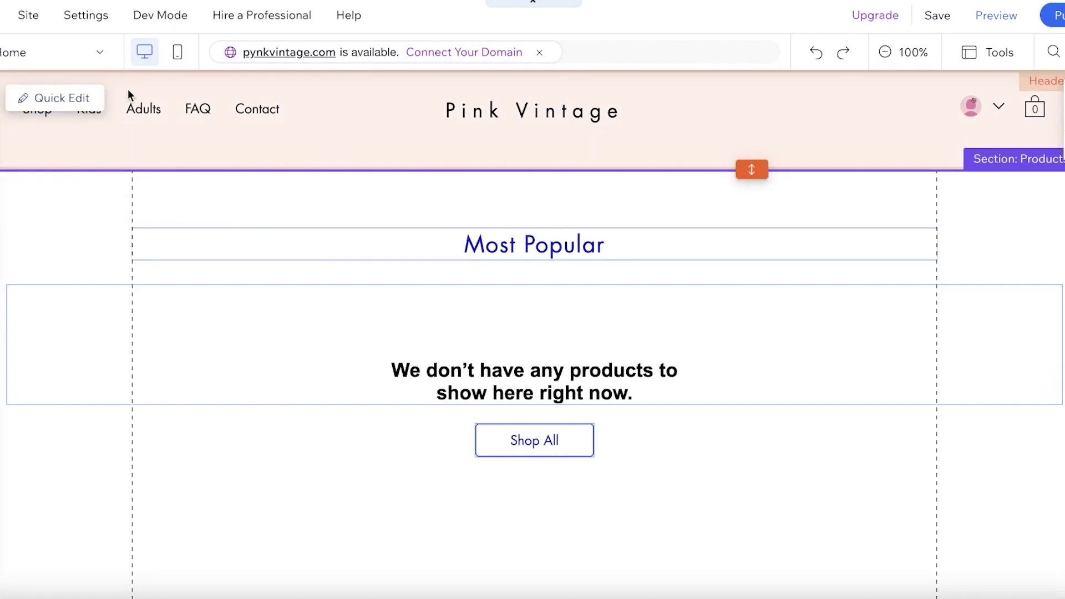
{"action": "mouse_move", "coordinate": [534, 349]}
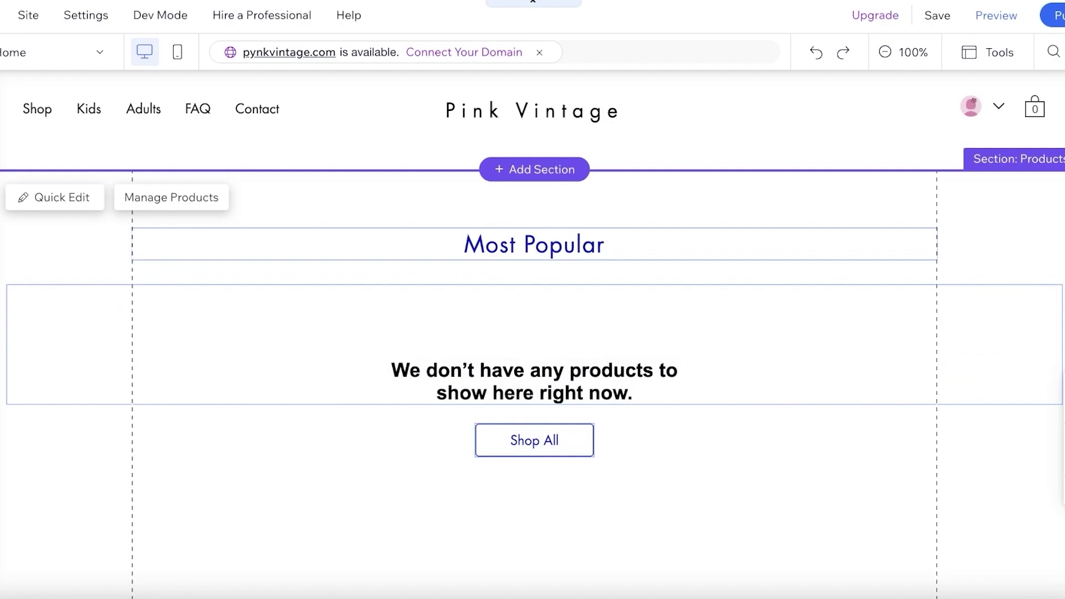
{"action": "scroll", "coordinate": [1041, 335], "scroll_direction": "down", "scroll_amount": 4}
{"action": "scroll", "coordinate": [1041, 335], "scroll_direction": "down", "scroll_amount": 7}
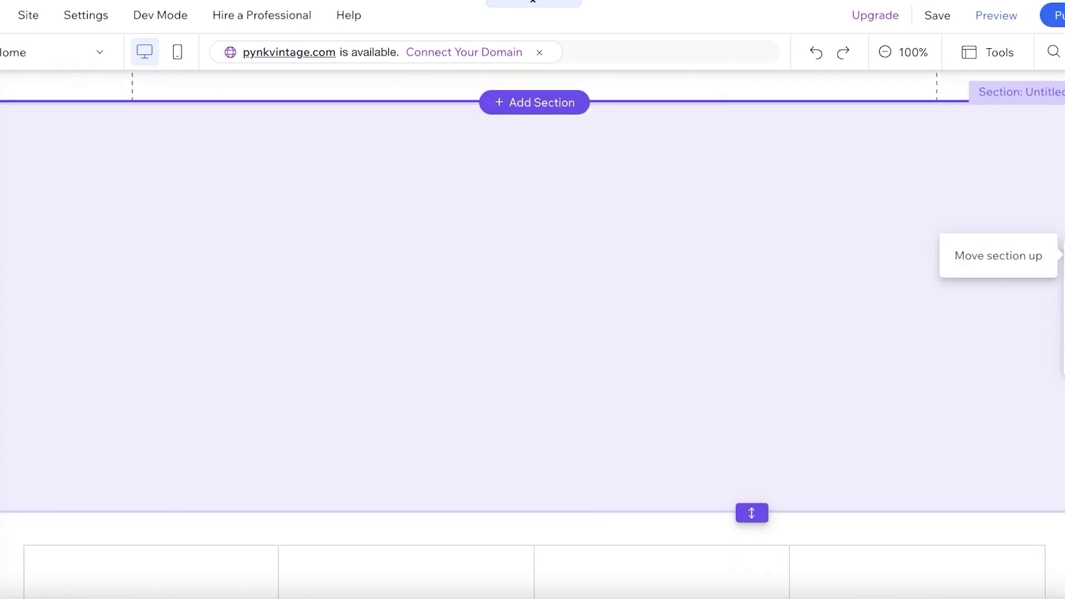
{"action": "scroll", "coordinate": [571, 228], "scroll_direction": "up", "scroll_amount": 5}
{"action": "scroll", "coordinate": [701, 198], "scroll_direction": "up", "scroll_amount": 2}
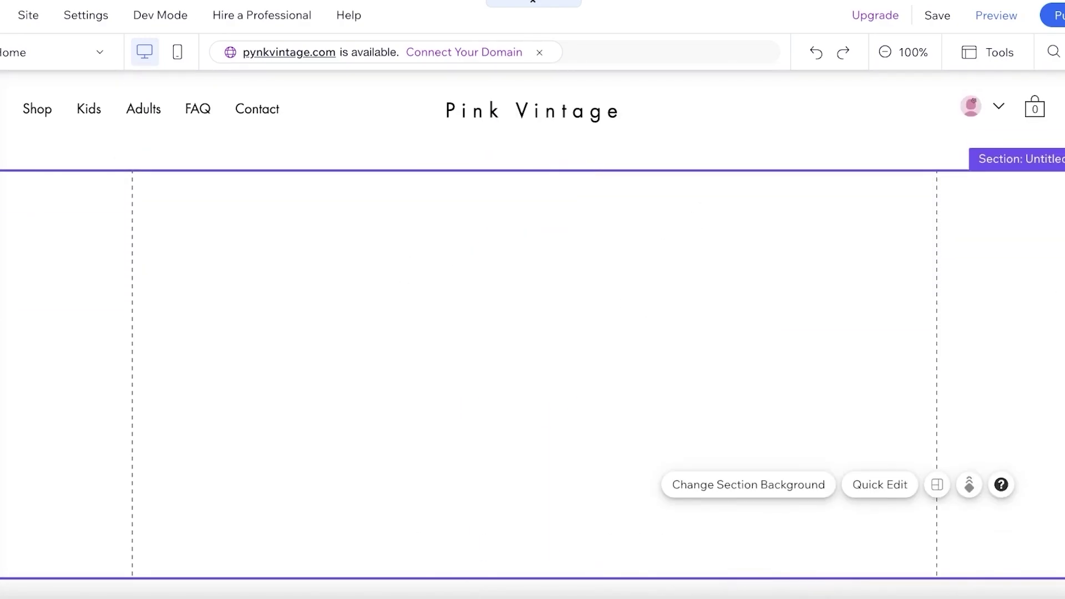
- Add the first Welcome template section, with its white-dune backdrop, below the header
{"action": "left_click", "coordinate": [21, 148]}
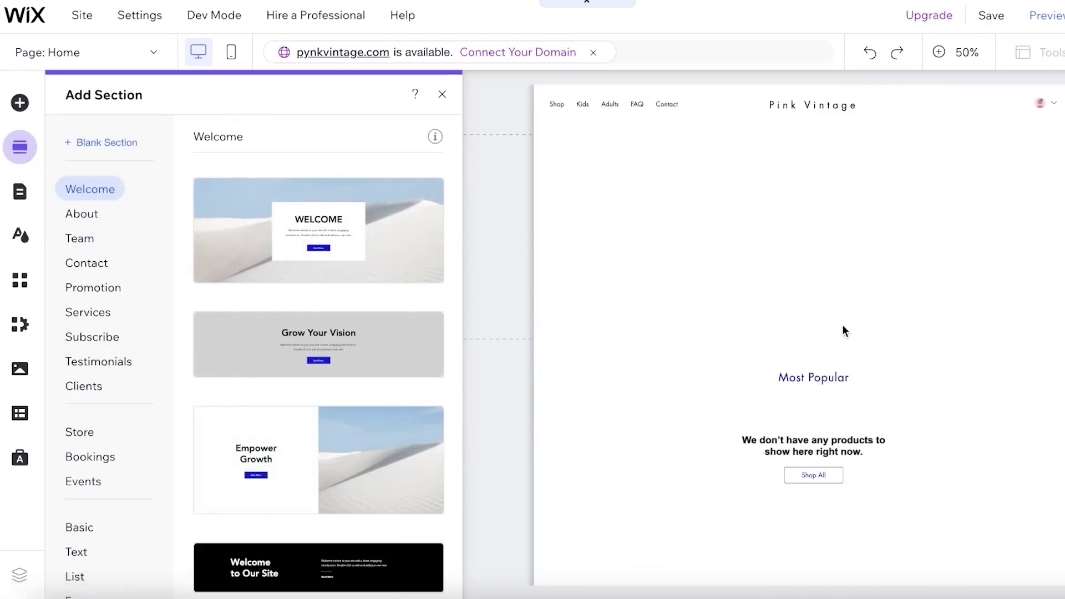
{"action": "left_click", "coordinate": [319, 227]}
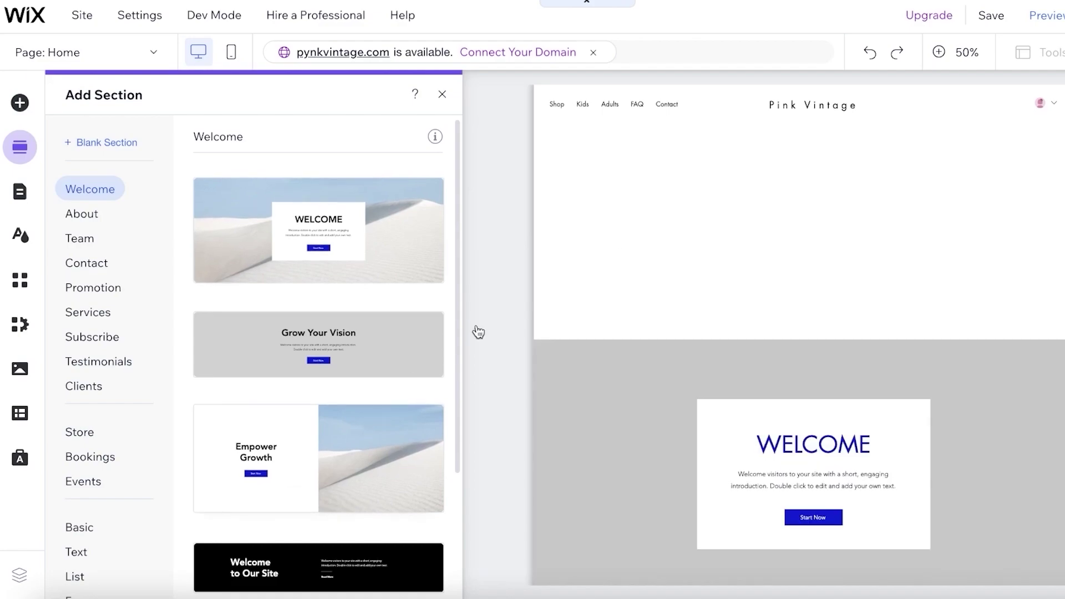
{"action": "scroll", "coordinate": [823, 321], "scroll_direction": "down", "scroll_amount": 5}
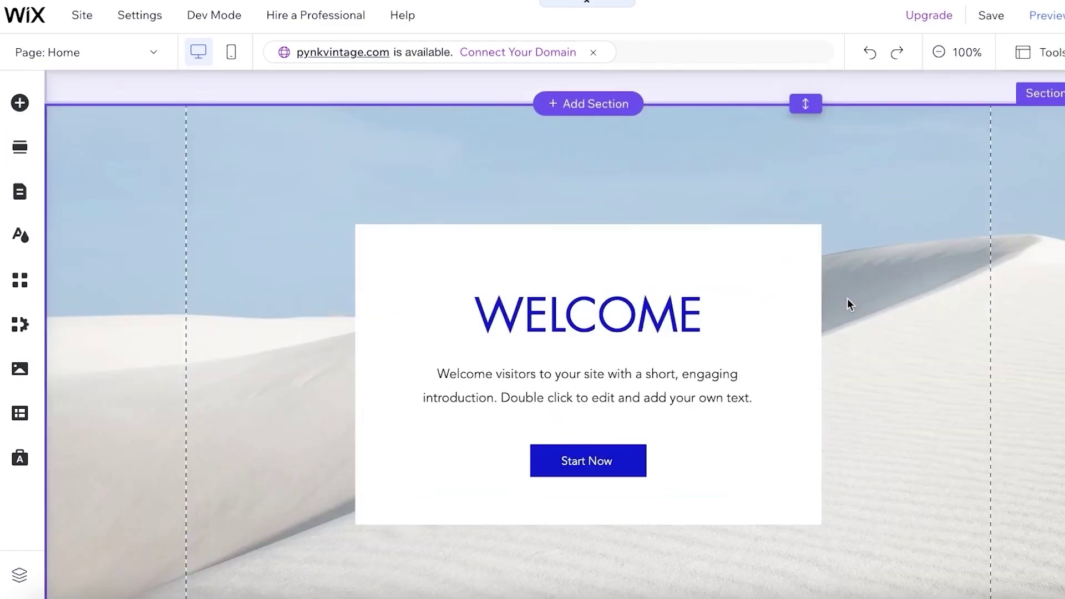
{"action": "scroll", "coordinate": [943, 433], "scroll_direction": "up", "scroll_amount": 2}
{"action": "scroll", "coordinate": [988, 344], "scroll_direction": "down", "scroll_amount": 6}
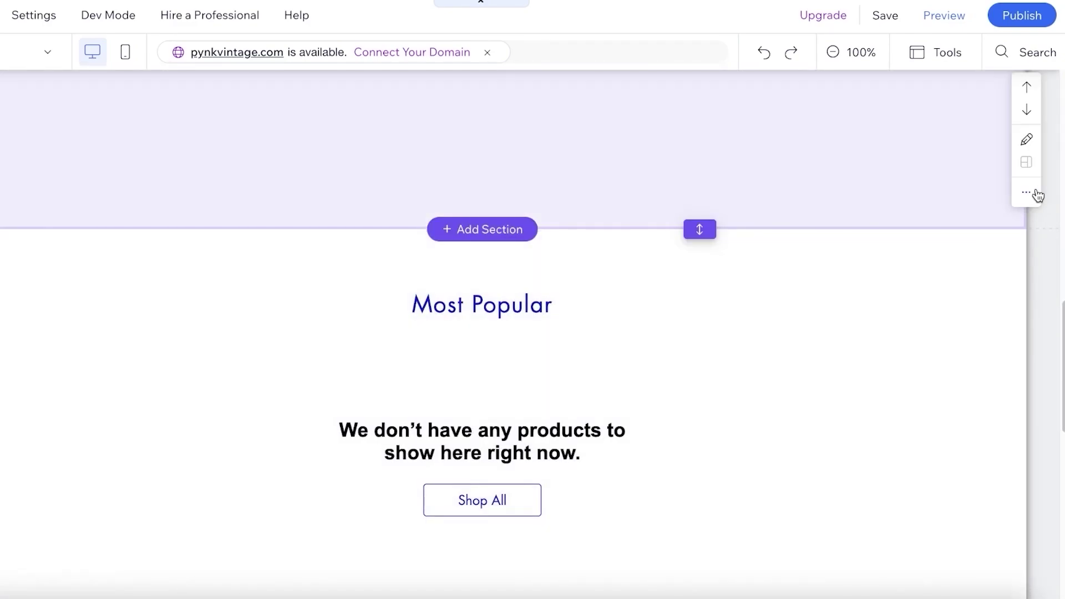
{"action": "scroll", "coordinate": [986, 392], "scroll_direction": "up", "scroll_amount": 10}
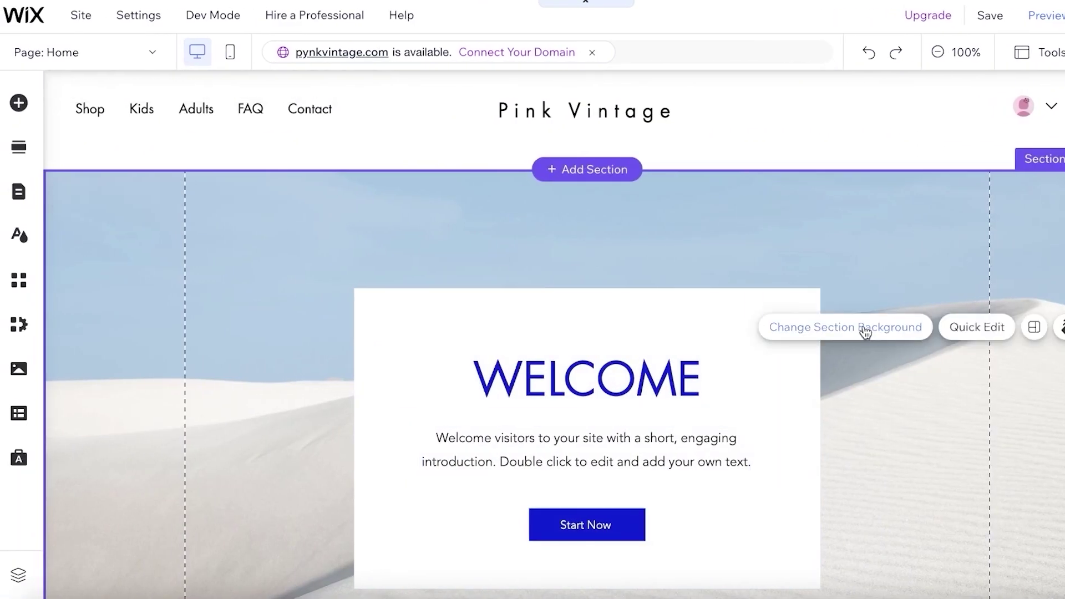
- Make a stock 'fashion' photo of a woman among purple tubes the Welcome section background
{"action": "left_click", "coordinate": [862, 328]}
{"action": "left_click", "coordinate": [768, 464]}
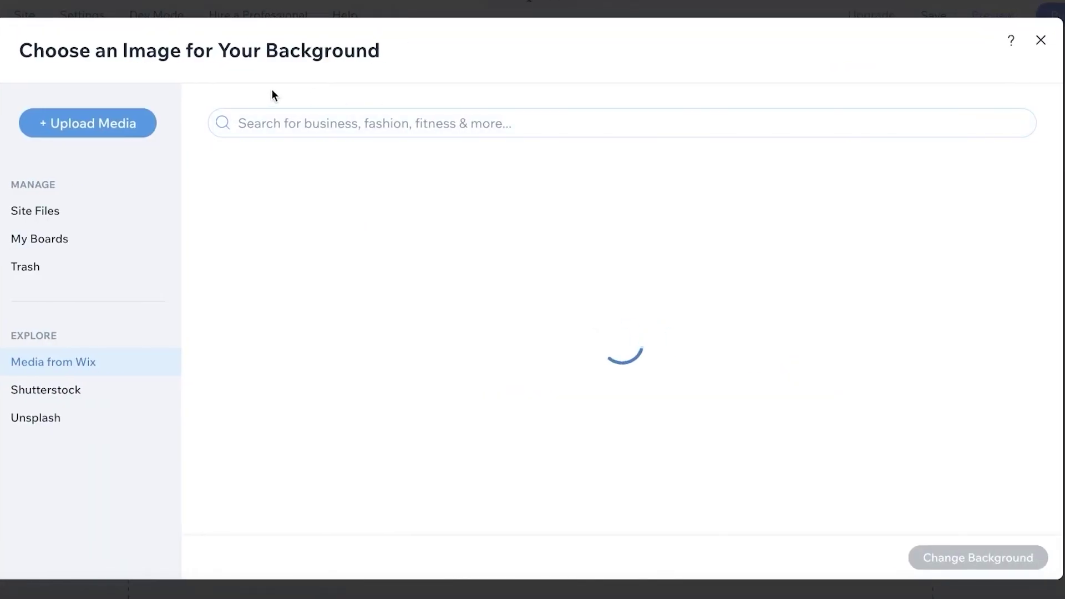
{"action": "left_click", "coordinate": [104, 125]}
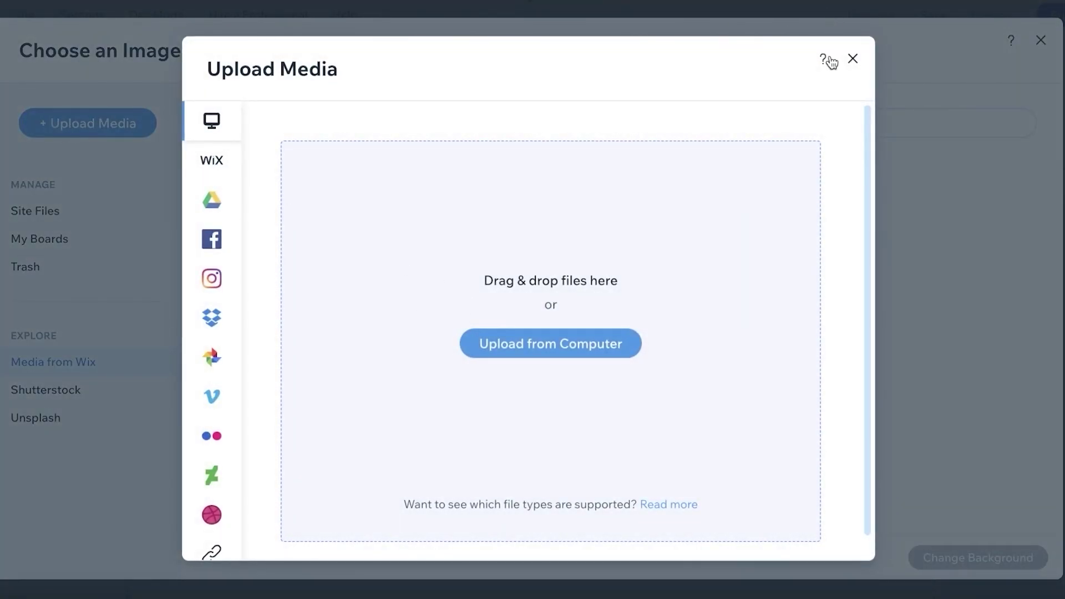
{"action": "left_click", "coordinate": [851, 59]}
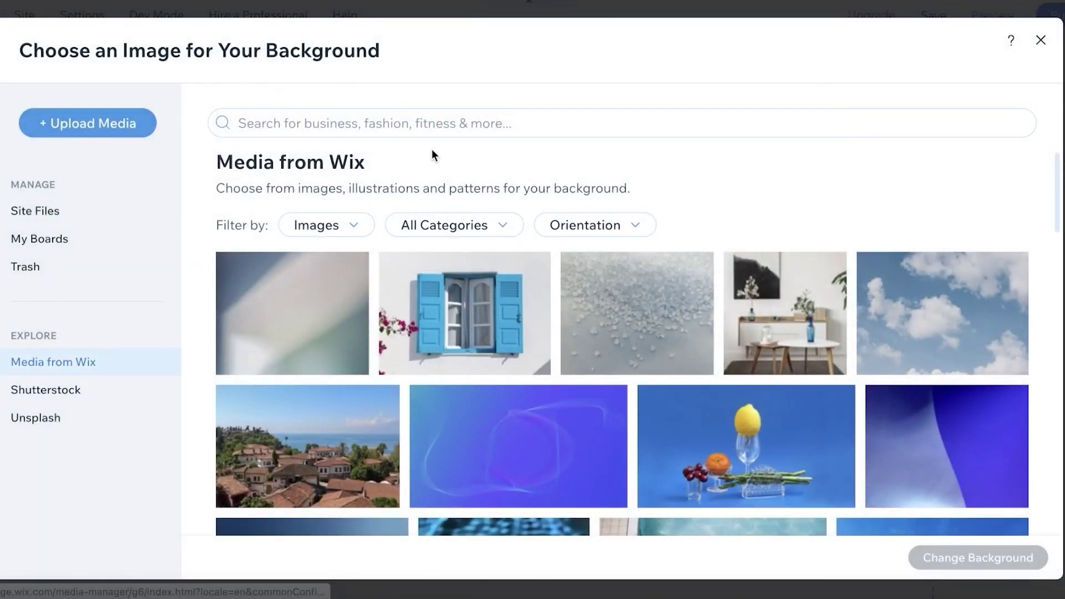
{"action": "left_click", "coordinate": [453, 121]}
{"action": "type", "text": "fashion"}
{"action": "key", "text": "Return"}
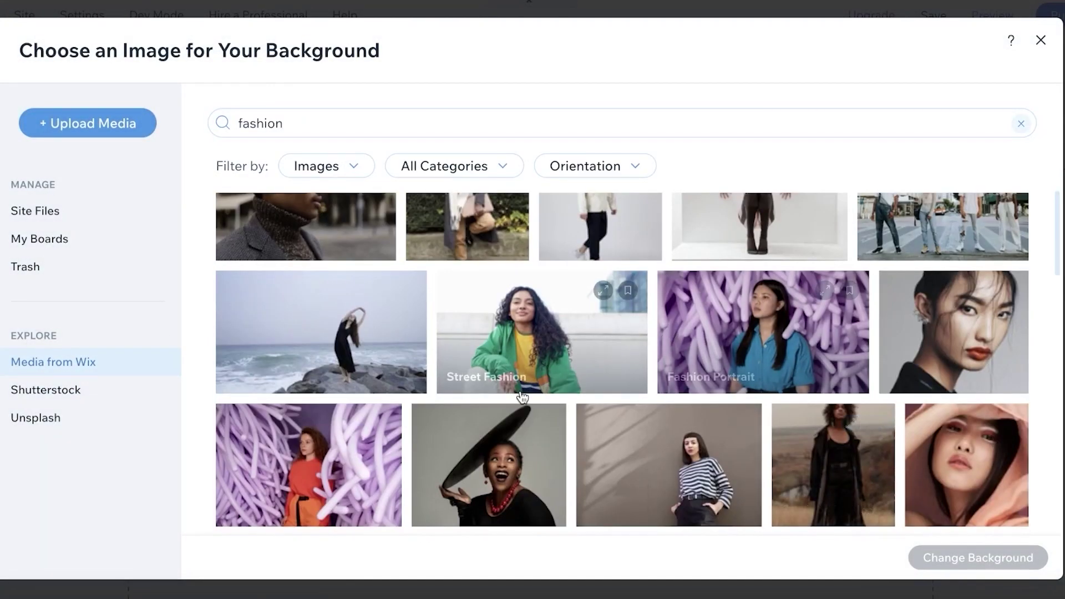
{"action": "left_click", "coordinate": [337, 452]}
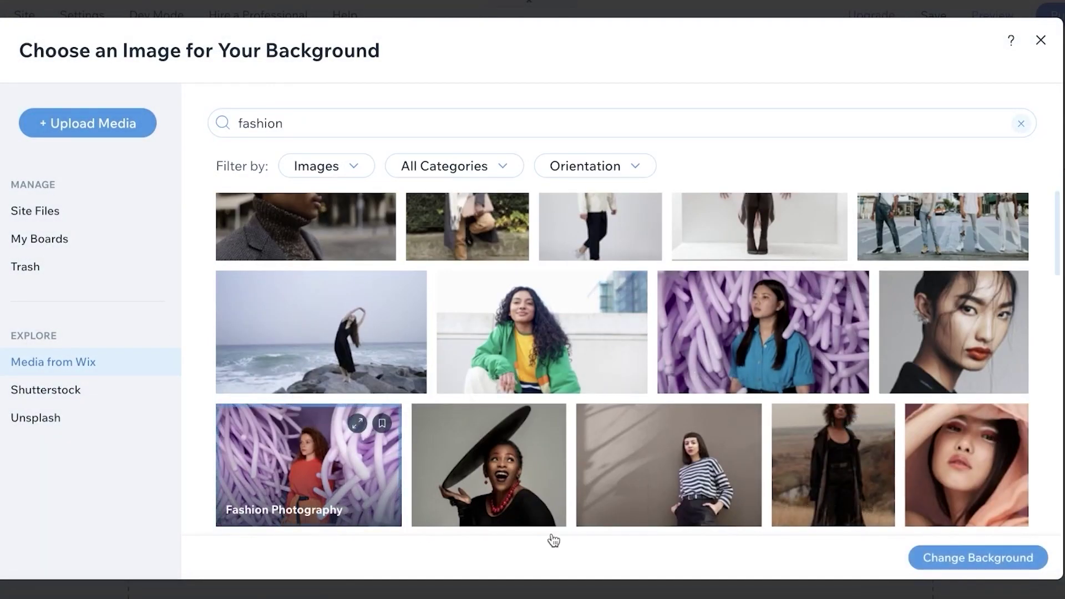
{"action": "left_click", "coordinate": [965, 560]}
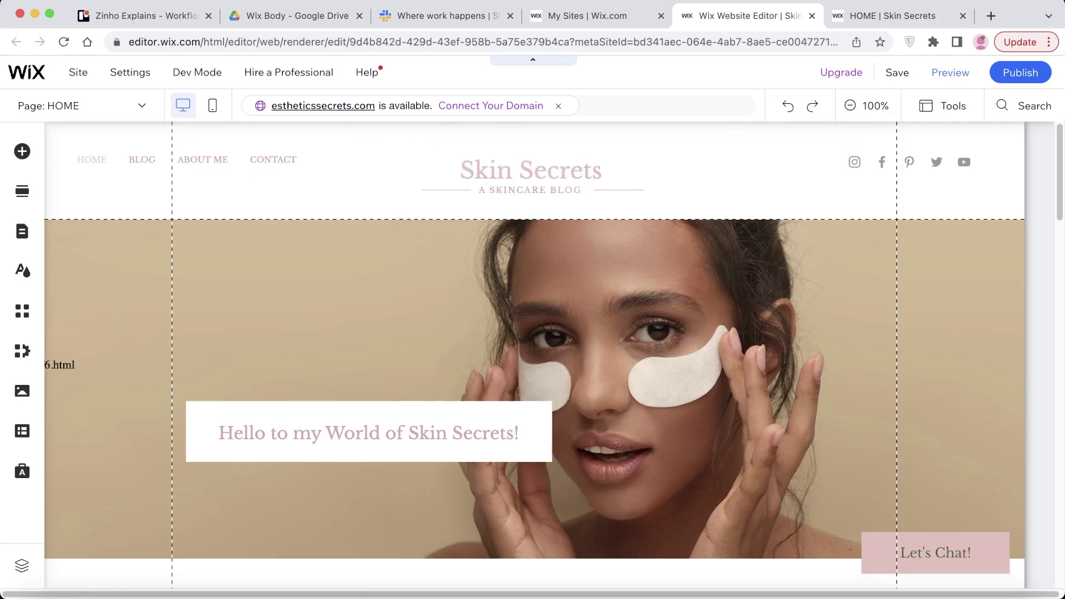
{"action": "scroll", "coordinate": [230, 316], "scroll_direction": "down", "scroll_amount": 5}
{"action": "scroll", "coordinate": [328, 278], "scroll_direction": "down", "scroll_amount": 15}
{"action": "scroll", "coordinate": [277, 255], "scroll_direction": "down", "scroll_amount": 10}
{"action": "scroll", "coordinate": [230, 238], "scroll_direction": "up", "scroll_amount": 15}
{"action": "scroll", "coordinate": [220, 241], "scroll_direction": "up", "scroll_amount": 10}
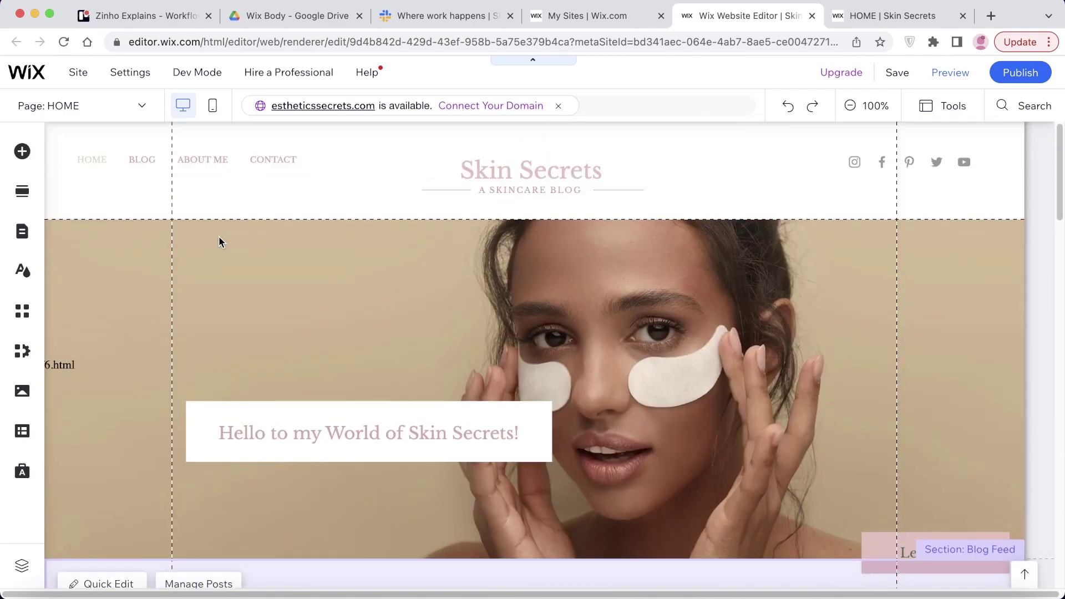
{"action": "scroll", "coordinate": [560, 283], "scroll_direction": "down", "scroll_amount": 1}
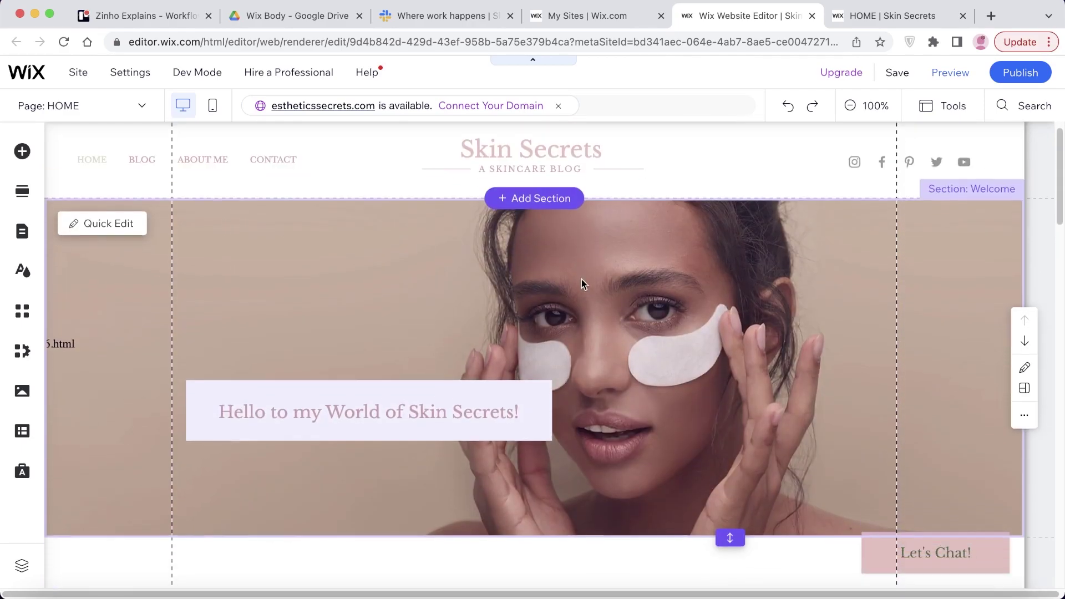
{"action": "scroll", "coordinate": [577, 282], "scroll_direction": "down", "scroll_amount": 1}
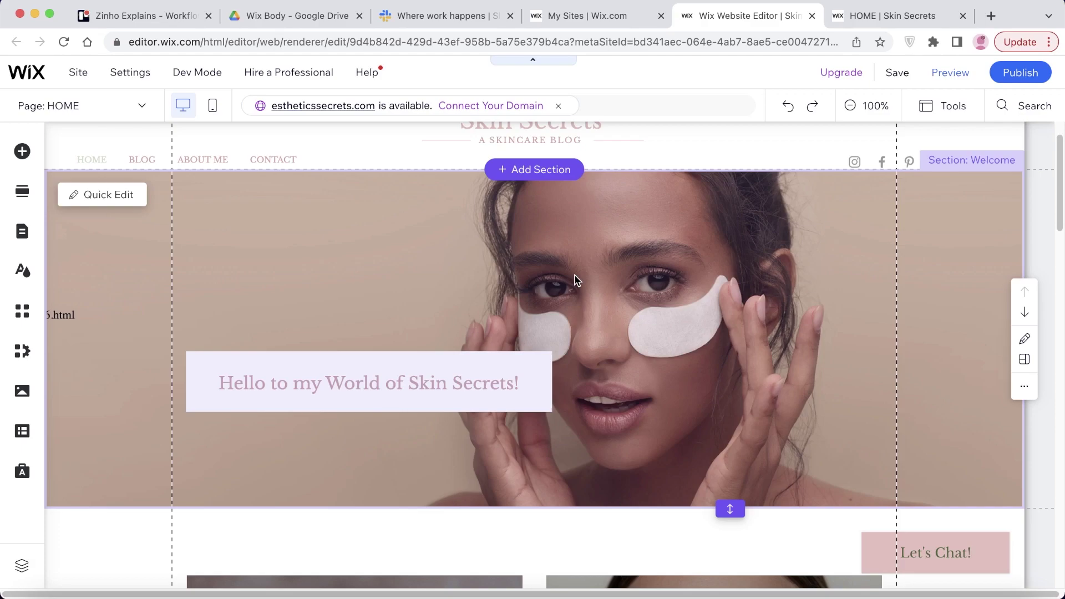
- Add Wix Chat from the App Market's Wix business solutions to the home page
{"action": "left_click", "coordinate": [23, 314]}
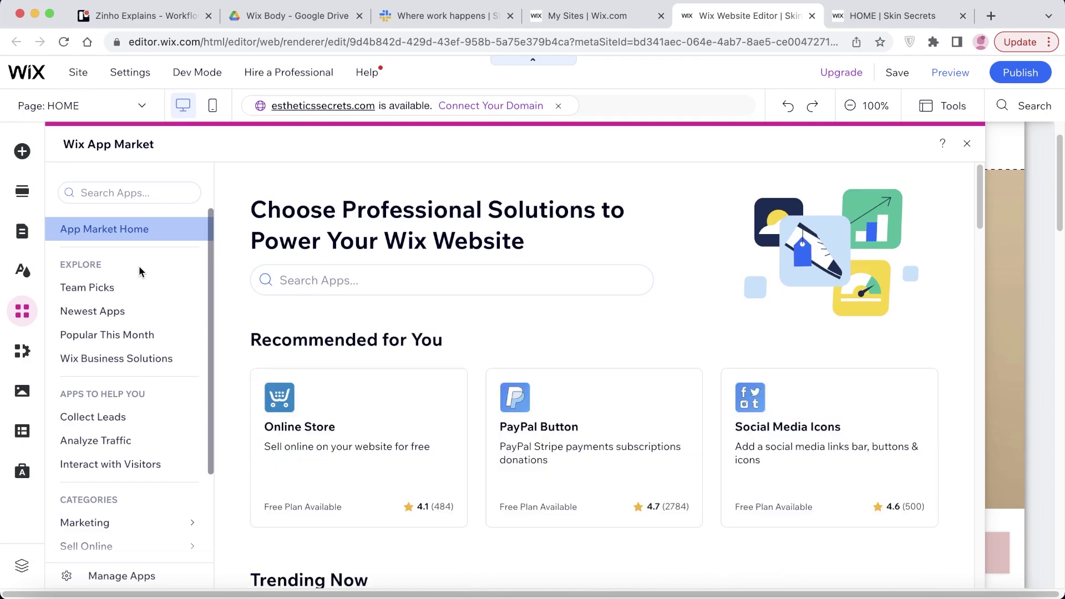
{"action": "left_click", "coordinate": [135, 359]}
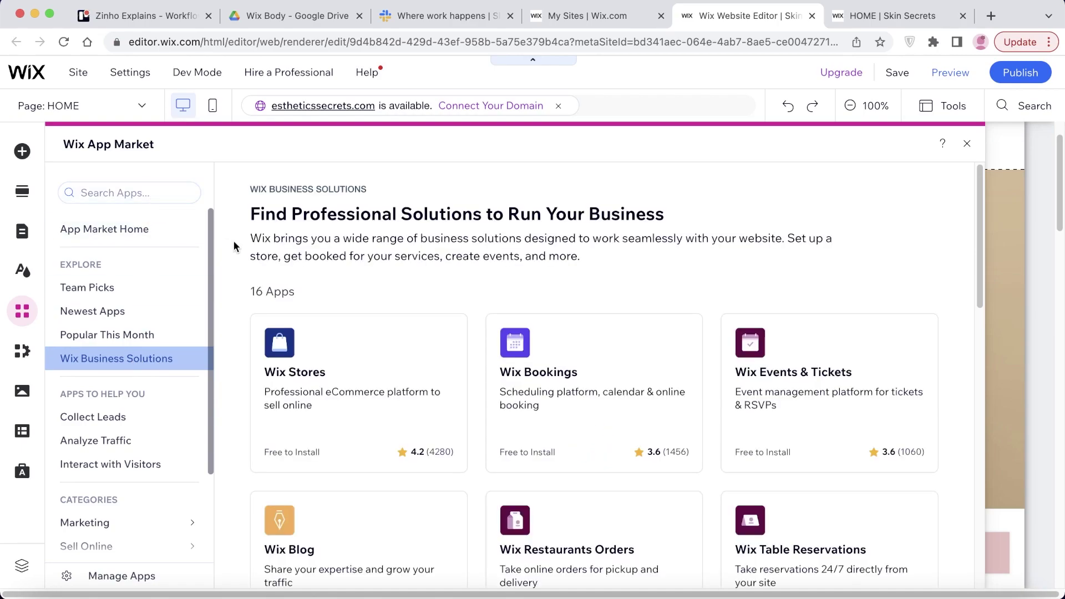
{"action": "scroll", "coordinate": [237, 247], "scroll_direction": "down", "scroll_amount": 2}
{"action": "scroll", "coordinate": [385, 299], "scroll_direction": "down", "scroll_amount": 2}
{"action": "scroll", "coordinate": [383, 309], "scroll_direction": "down", "scroll_amount": 5}
{"action": "scroll", "coordinate": [573, 277], "scroll_direction": "down", "scroll_amount": 1}
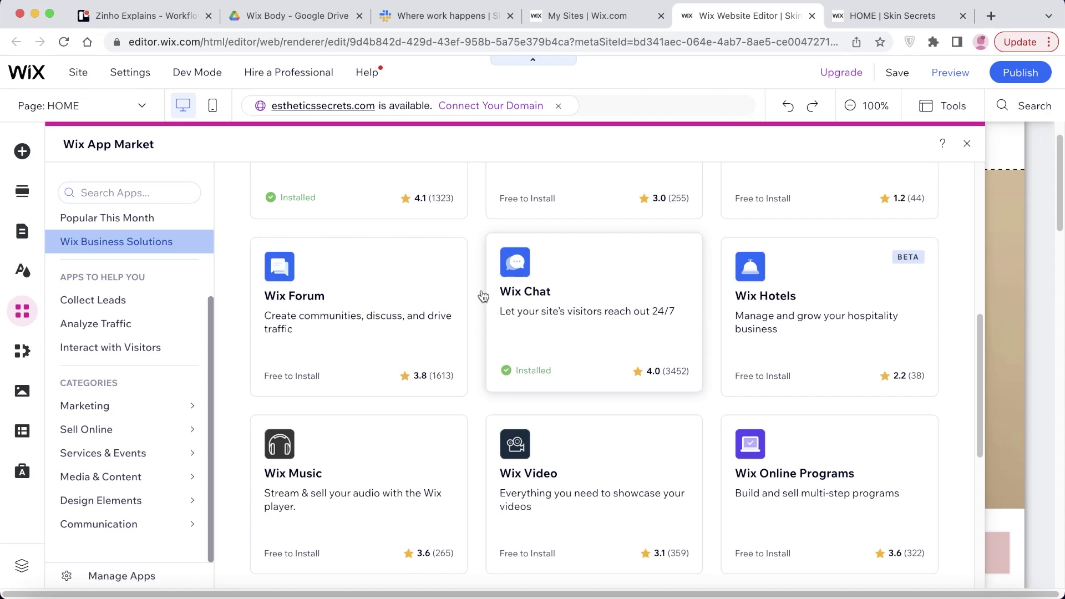
{"action": "left_click", "coordinate": [580, 330]}
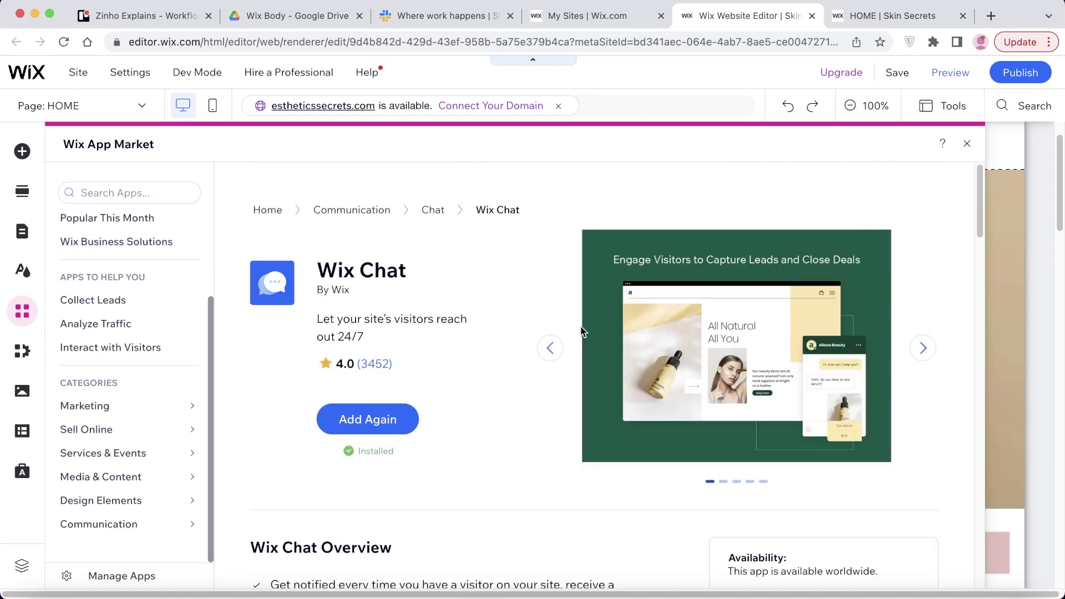
{"action": "left_click", "coordinate": [371, 410]}
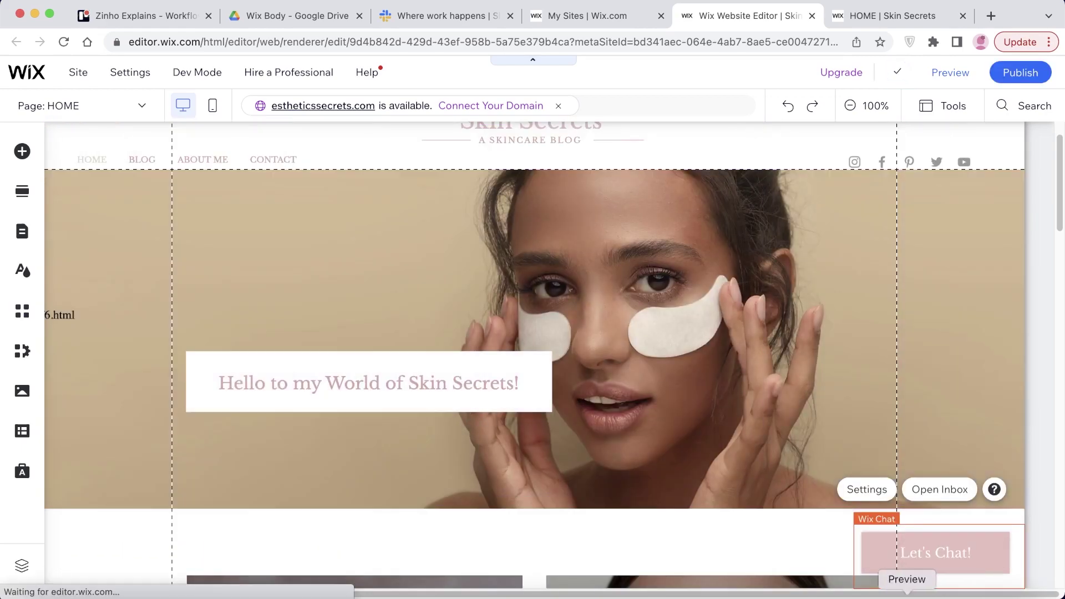
{"action": "scroll", "coordinate": [967, 554], "scroll_direction": "down", "scroll_amount": 5}
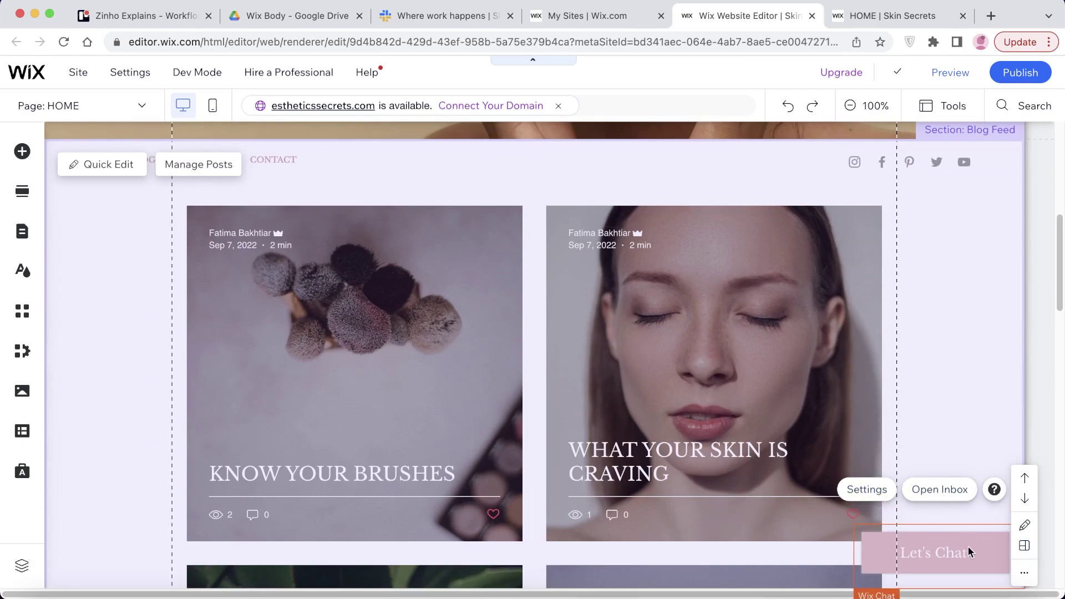
{"action": "scroll", "coordinate": [915, 495], "scroll_direction": "up", "scroll_amount": 5}
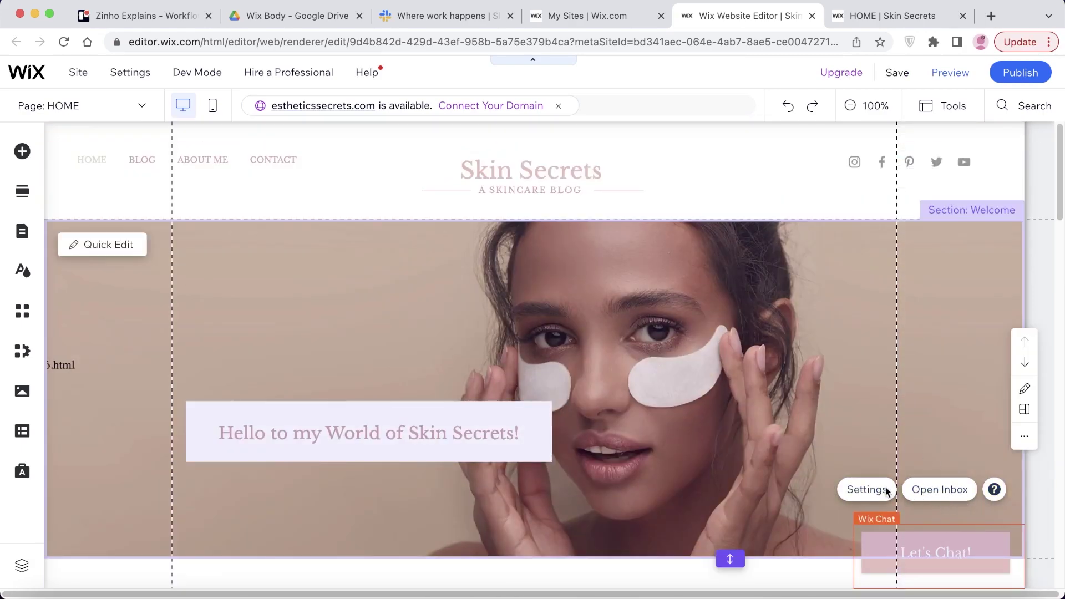
- In Wix Chat settings, add Saturday and Sunday to the 10 AM–6 PM chat hours
{"action": "left_click", "coordinate": [867, 490]}
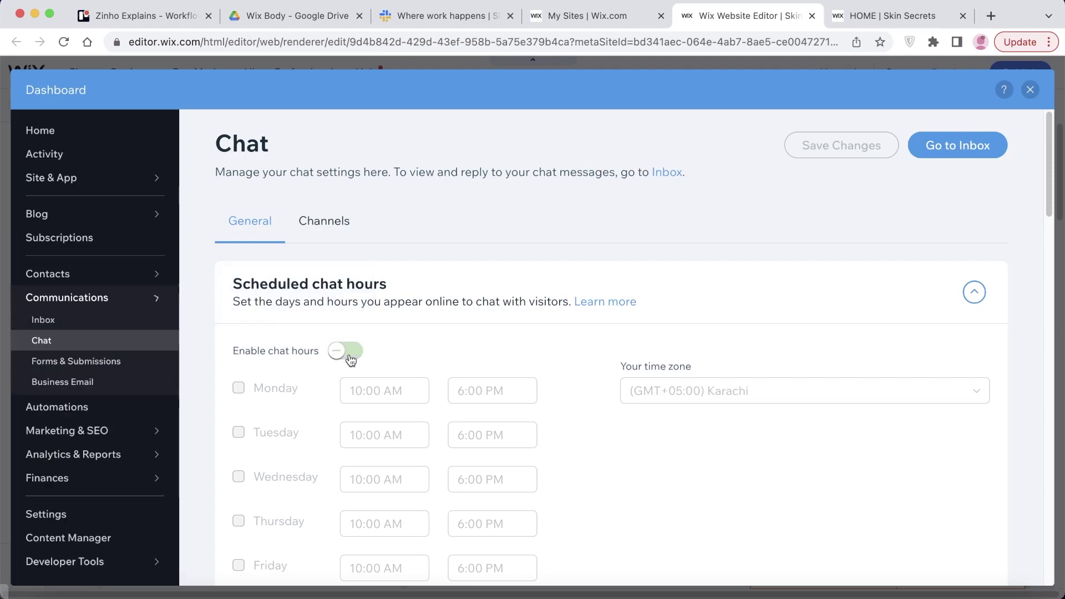
{"action": "scroll", "coordinate": [464, 308], "scroll_direction": "down", "scroll_amount": 3}
{"action": "scroll", "coordinate": [464, 307], "scroll_direction": "down", "scroll_amount": 4}
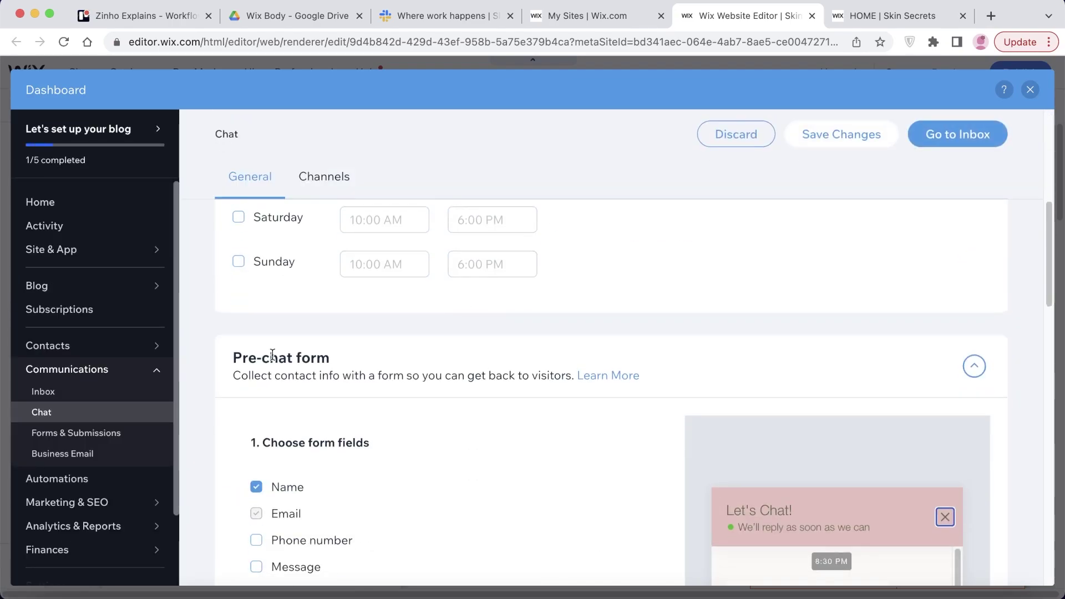
{"action": "scroll", "coordinate": [388, 361], "scroll_direction": "up", "scroll_amount": 3}
{"action": "left_click", "coordinate": [257, 415]}
{"action": "left_click", "coordinate": [254, 461]}
- Scroll through the Chat settings down to the FAQ buttons section
{"action": "scroll", "coordinate": [443, 396], "scroll_direction": "up", "scroll_amount": 4}
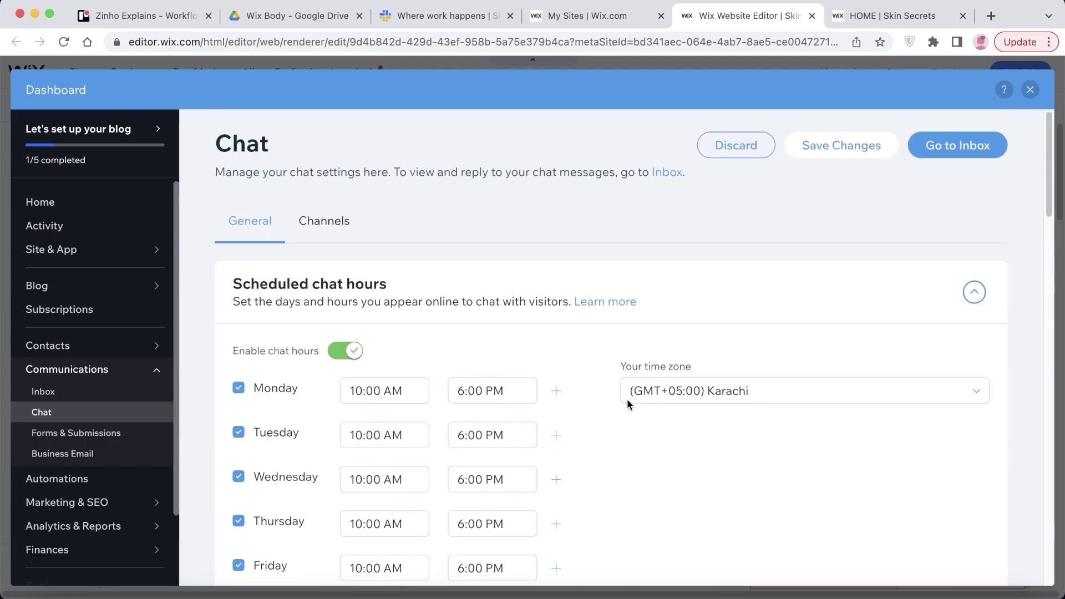
{"action": "scroll", "coordinate": [599, 399], "scroll_direction": "down", "scroll_amount": 3}
{"action": "scroll", "coordinate": [557, 390], "scroll_direction": "down", "scroll_amount": 4}
{"action": "scroll", "coordinate": [557, 388], "scroll_direction": "up", "scroll_amount": 7}
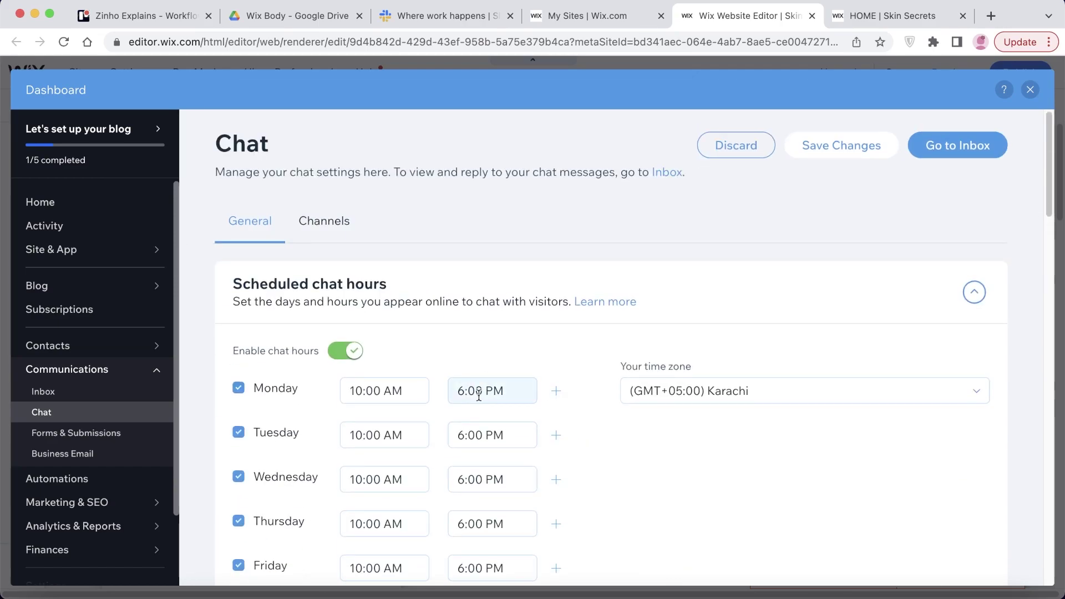
{"action": "scroll", "coordinate": [476, 388], "scroll_direction": "down", "scroll_amount": 3}
{"action": "scroll", "coordinate": [443, 388], "scroll_direction": "down", "scroll_amount": 2}
{"action": "scroll", "coordinate": [377, 394], "scroll_direction": "down", "scroll_amount": 5}
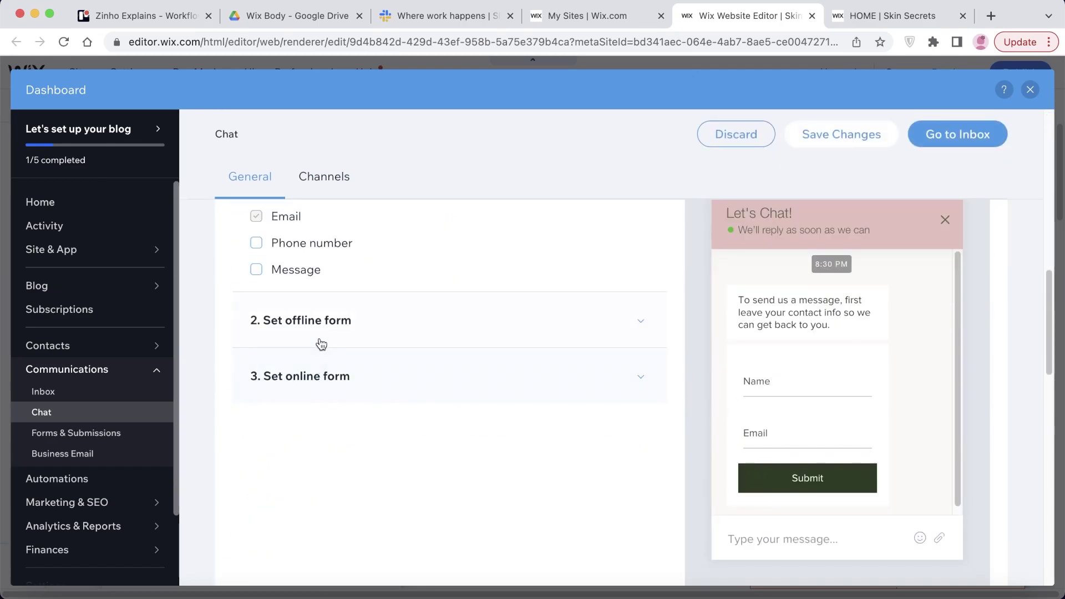
{"action": "scroll", "coordinate": [322, 341], "scroll_direction": "down", "scroll_amount": 2}
{"action": "scroll", "coordinate": [323, 333], "scroll_direction": "down", "scroll_amount": 3}
{"action": "scroll", "coordinate": [323, 333], "scroll_direction": "down", "scroll_amount": 3}
{"action": "scroll", "coordinate": [324, 338], "scroll_direction": "up", "scroll_amount": 1}
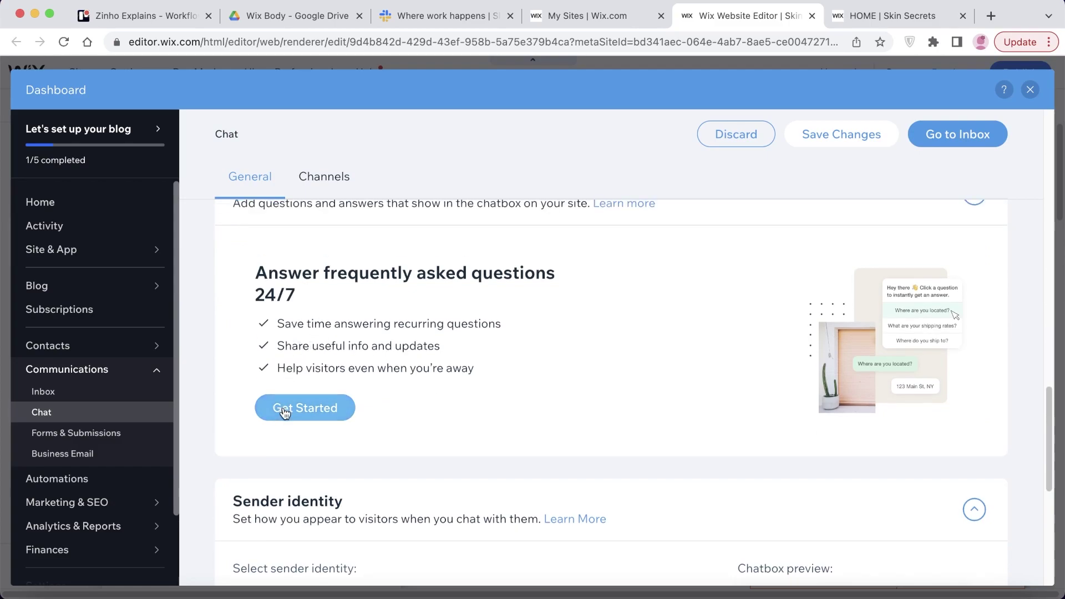
{"action": "scroll", "coordinate": [439, 287], "scroll_direction": "up", "scroll_amount": 1}
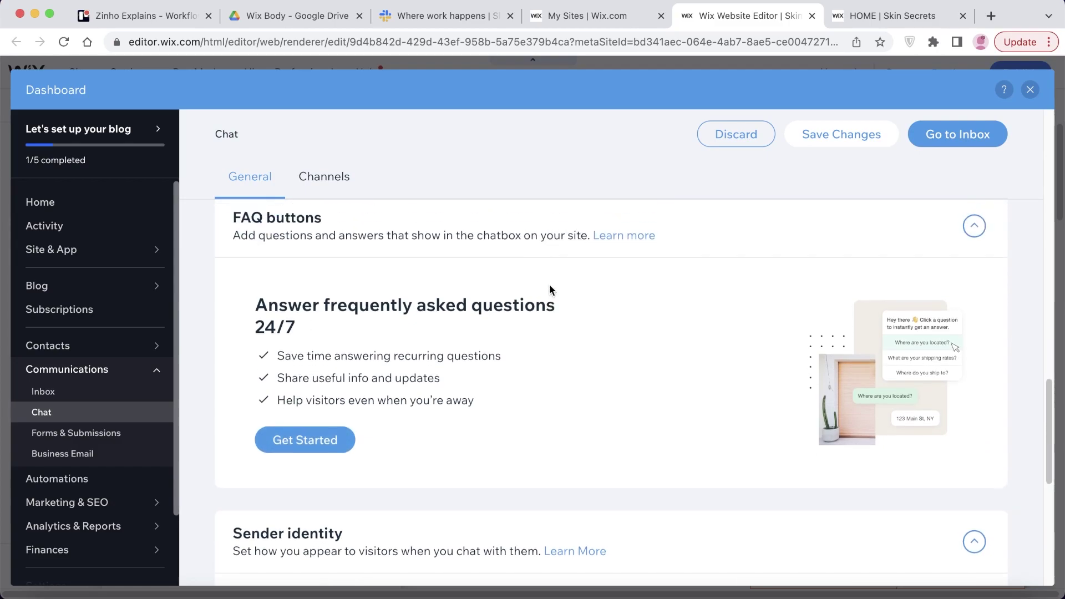
- Close the dashboard and open the chat box on the live Skin Secrets site
{"action": "left_click", "coordinate": [1026, 93]}
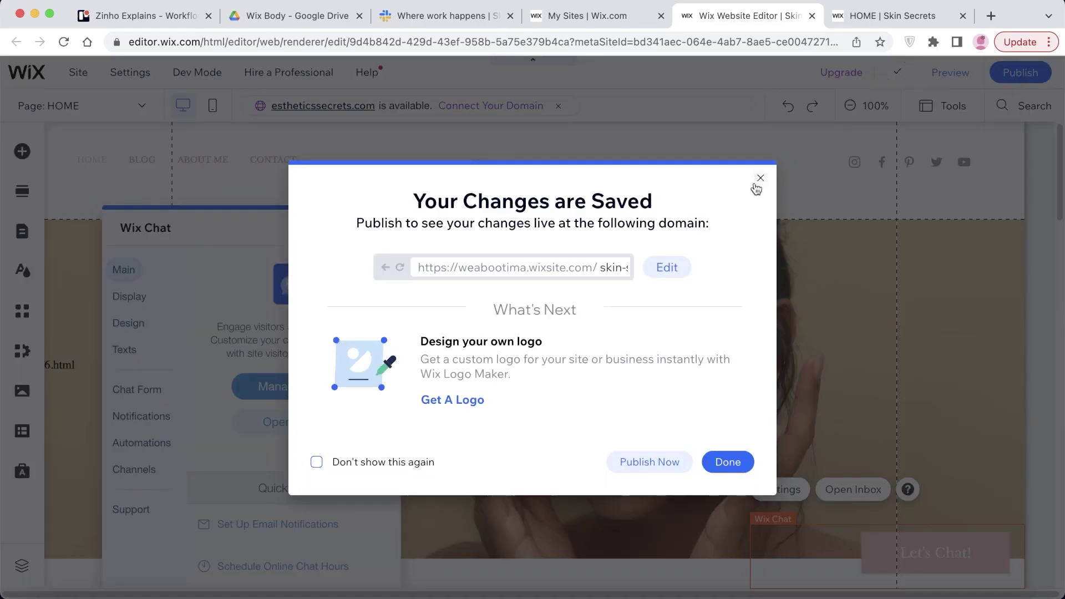
{"action": "left_click", "coordinate": [759, 180]}
{"action": "left_click", "coordinate": [597, 15]}
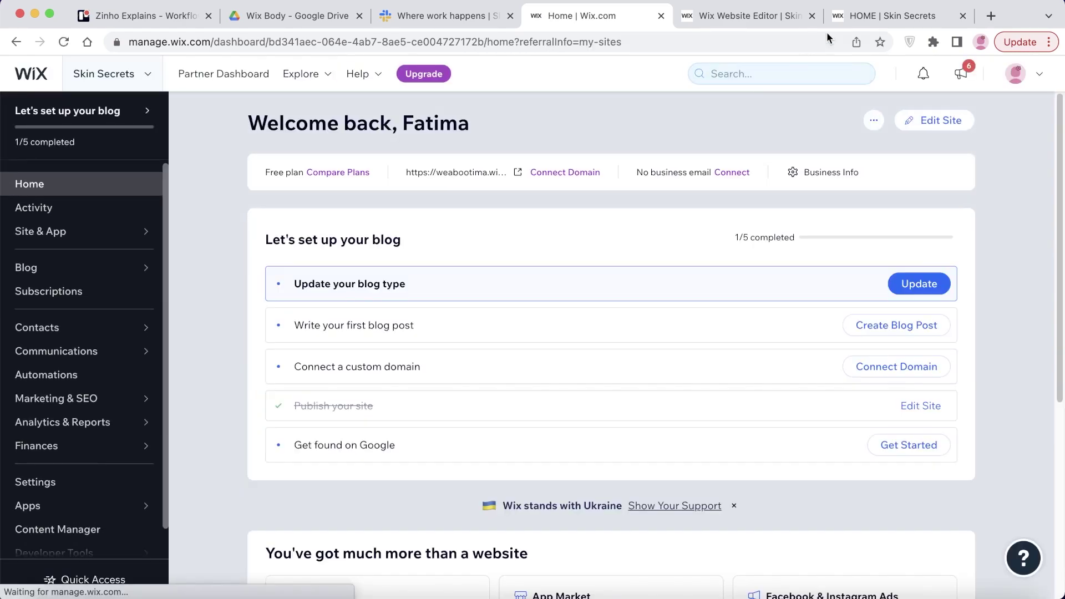
{"action": "left_click", "coordinate": [847, 23]}
{"action": "scroll", "coordinate": [928, 556], "scroll_direction": "down", "scroll_amount": 5}
{"action": "left_click", "coordinate": [928, 556]}
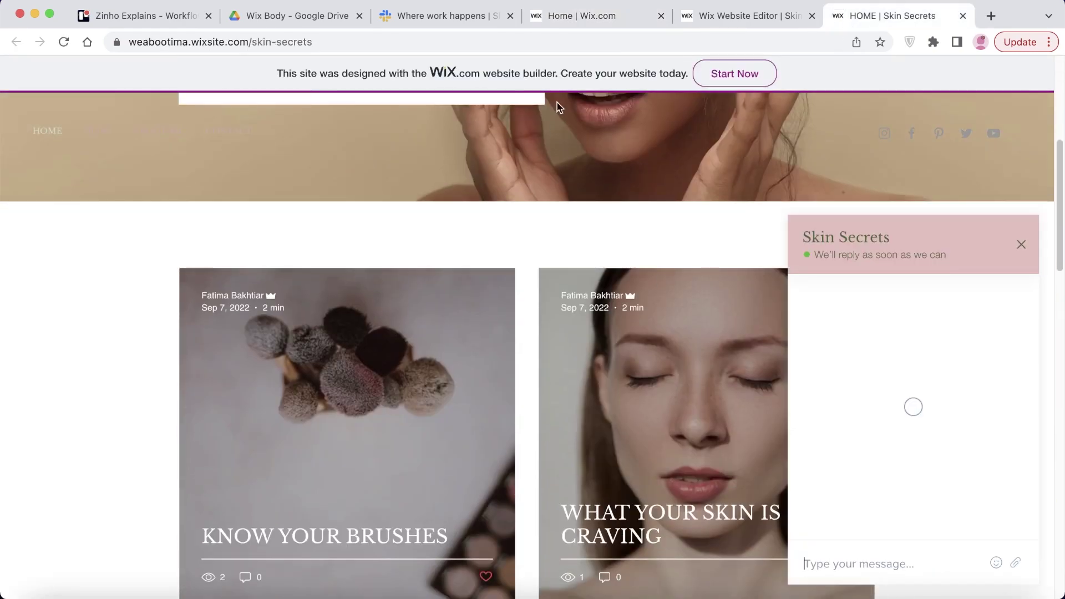
- Navigate the Wix dashboard through the chat inbox to the Chat settings page
{"action": "left_click", "coordinate": [565, 17]}
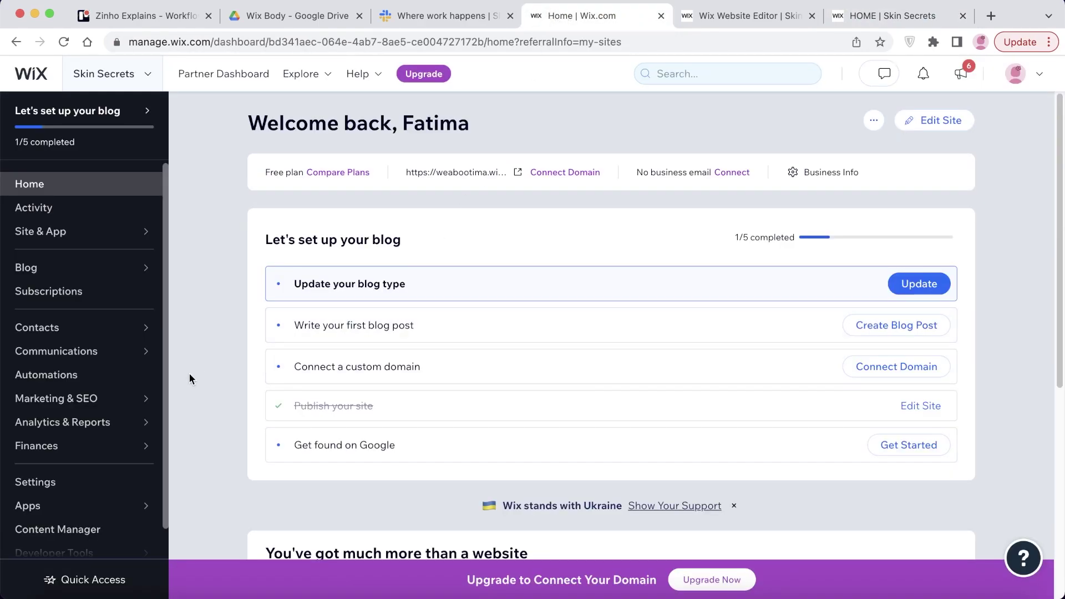
{"action": "left_click", "coordinate": [94, 231]}
{"action": "scroll", "coordinate": [79, 290], "scroll_direction": "down", "scroll_amount": 2}
{"action": "scroll", "coordinate": [70, 253], "scroll_direction": "down", "scroll_amount": 2}
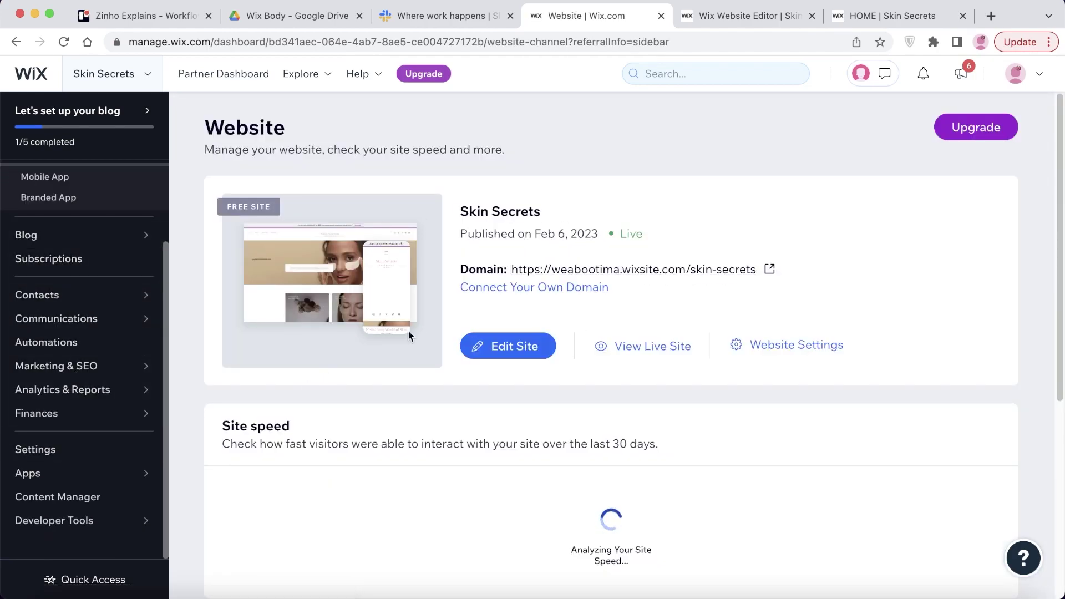
{"action": "scroll", "coordinate": [563, 208], "scroll_direction": "down", "scroll_amount": 1}
{"action": "scroll", "coordinate": [681, 221], "scroll_direction": "down", "scroll_amount": 2}
{"action": "scroll", "coordinate": [940, 225], "scroll_direction": "down", "scroll_amount": 3}
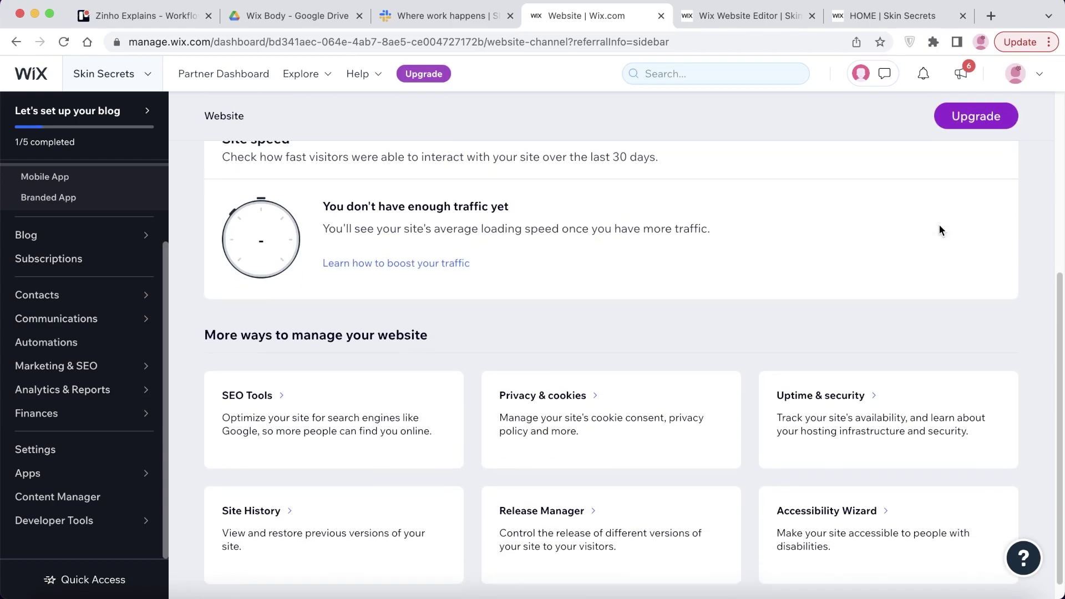
{"action": "scroll", "coordinate": [714, 222], "scroll_direction": "down", "scroll_amount": 1}
{"action": "scroll", "coordinate": [52, 281], "scroll_direction": "up", "scroll_amount": 2}
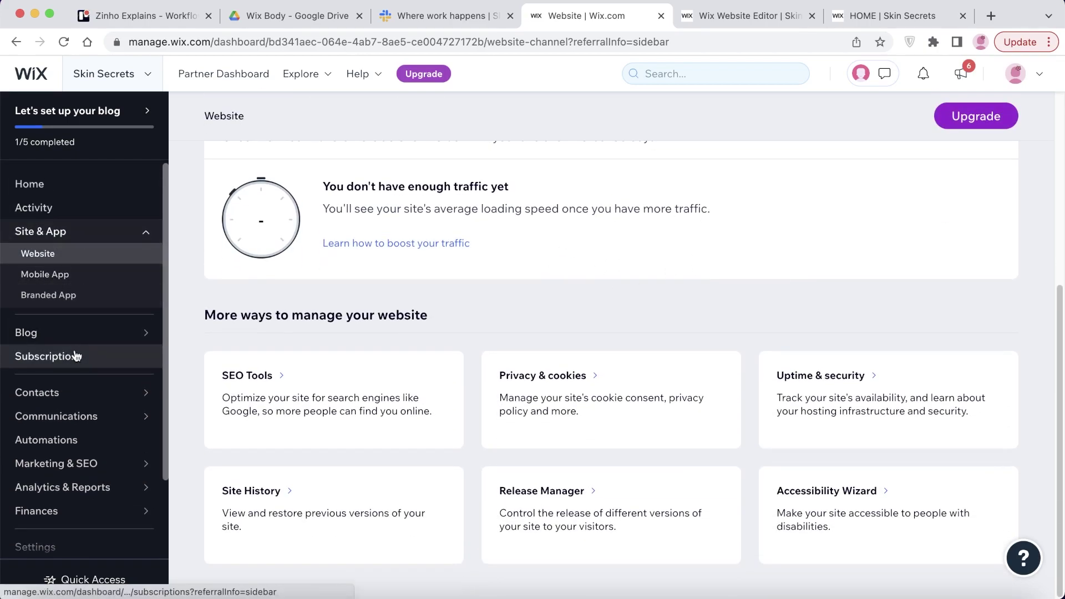
{"action": "left_click", "coordinate": [66, 332]}
{"action": "left_click", "coordinate": [157, 323]}
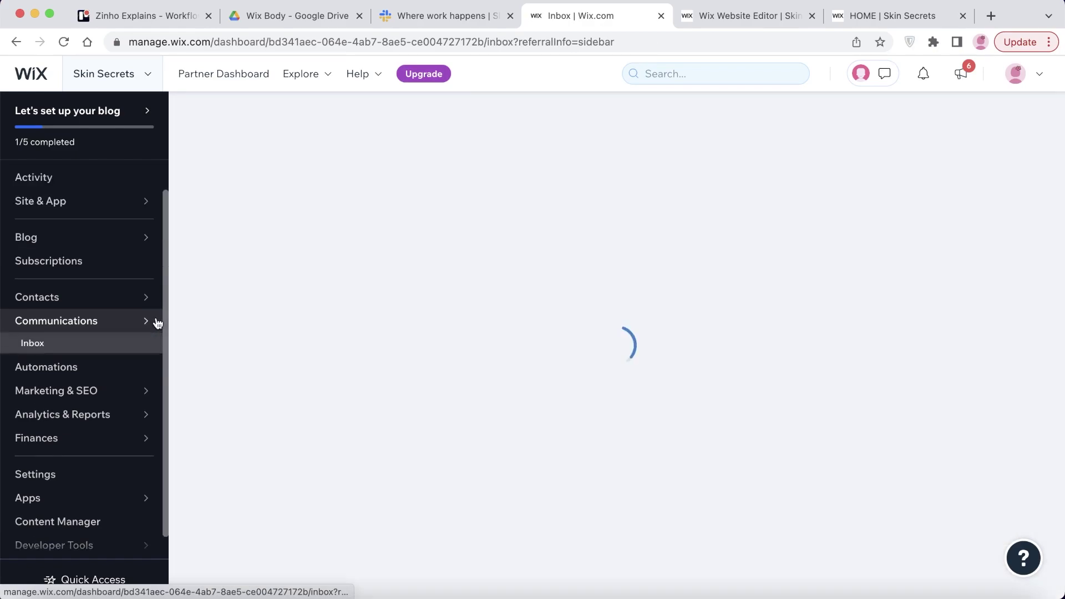
{"action": "left_click", "coordinate": [43, 366]}
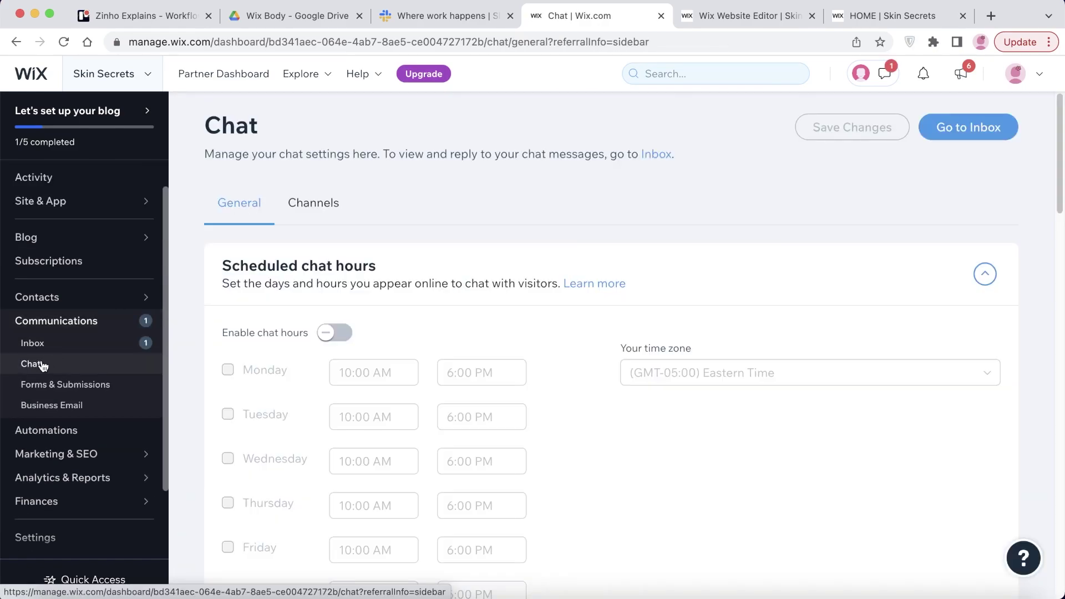
- Add Saturday and Sunday to the scheduled chat days
{"action": "left_click", "coordinate": [66, 327]}
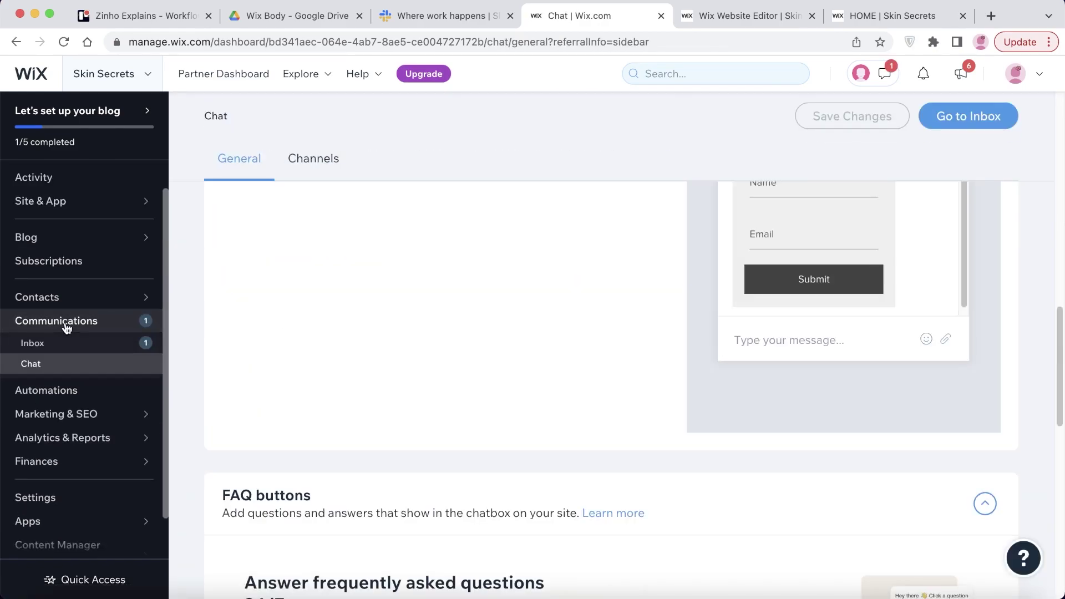
{"action": "scroll", "coordinate": [544, 342], "scroll_direction": "up", "scroll_amount": 5}
{"action": "scroll", "coordinate": [544, 342], "scroll_direction": "up", "scroll_amount": 3}
{"action": "scroll", "coordinate": [544, 342], "scroll_direction": "up", "scroll_amount": 3}
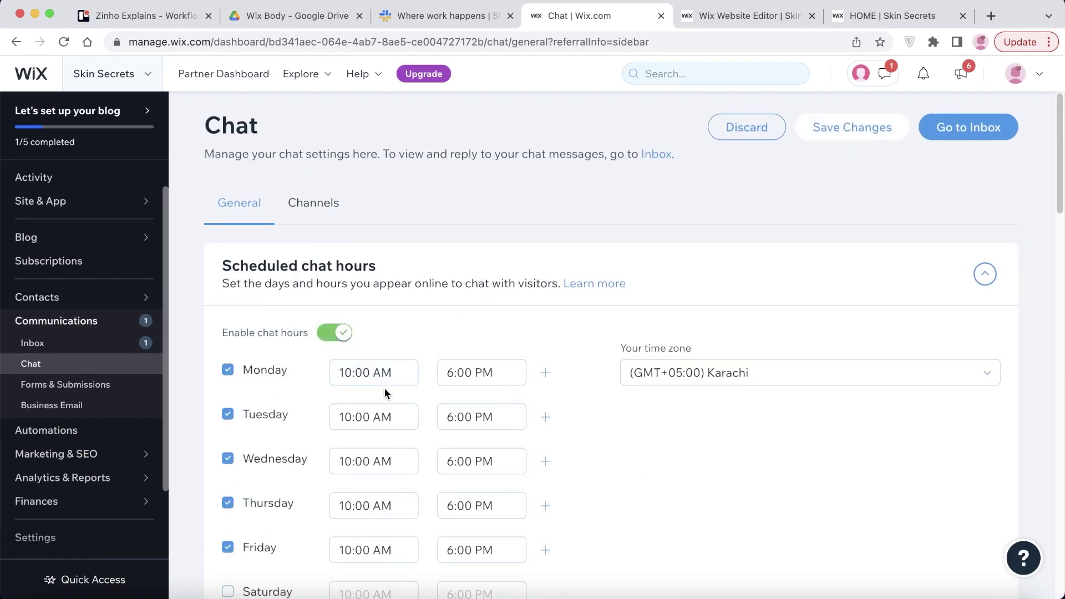
{"action": "scroll", "coordinate": [239, 289], "scroll_direction": "down", "scroll_amount": 7}
{"action": "left_click", "coordinate": [227, 204]}
{"action": "left_click", "coordinate": [227, 249]}
{"action": "scroll", "coordinate": [276, 262], "scroll_direction": "up", "scroll_amount": 3}
- Set Tuesday's chat hours to 12:00 AM–11:59 PM
{"action": "left_click", "coordinate": [377, 208]}
{"action": "left_click", "coordinate": [481, 209]}
{"action": "left_click", "coordinate": [527, 211]}
{"action": "left_click", "coordinate": [494, 208]}
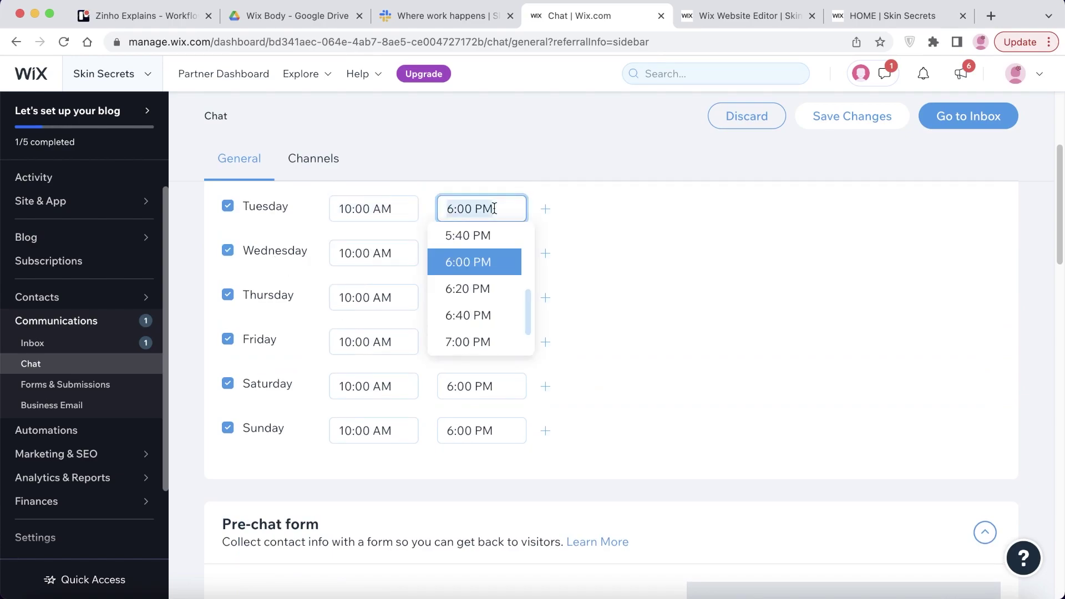
{"action": "key", "text": "BackSpace"}
{"action": "left_click", "coordinate": [397, 200]}
{"action": "key", "text": "BackSpace"}
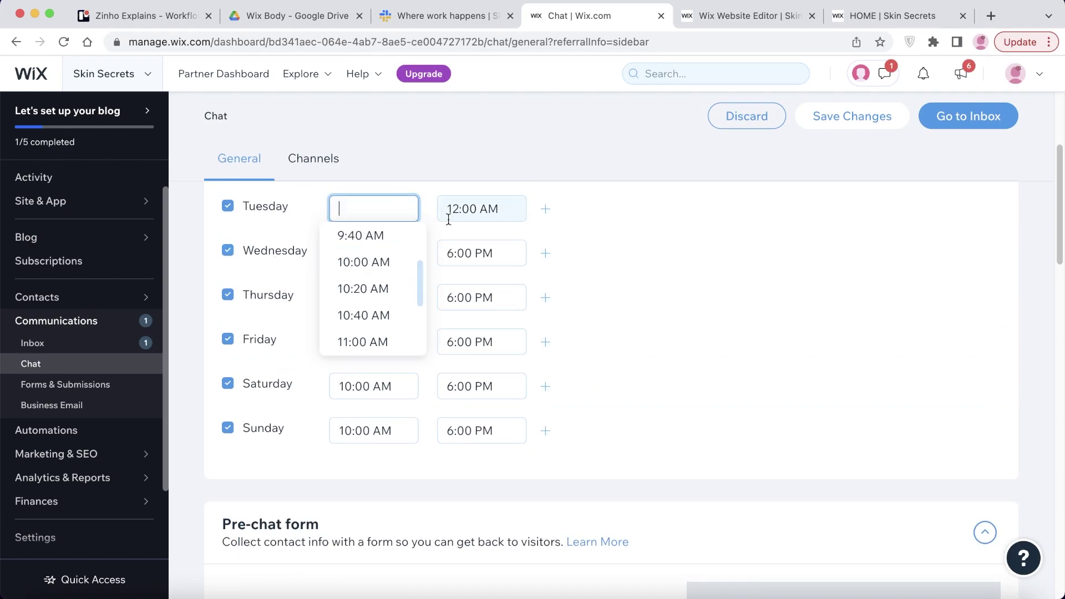
{"action": "key", "text": "Tab"}
{"action": "scroll", "coordinate": [397, 277], "scroll_direction": "up", "scroll_amount": 3}
- Set Wednesday's chat end time to 6:20 PM
{"action": "left_click", "coordinate": [396, 418]}
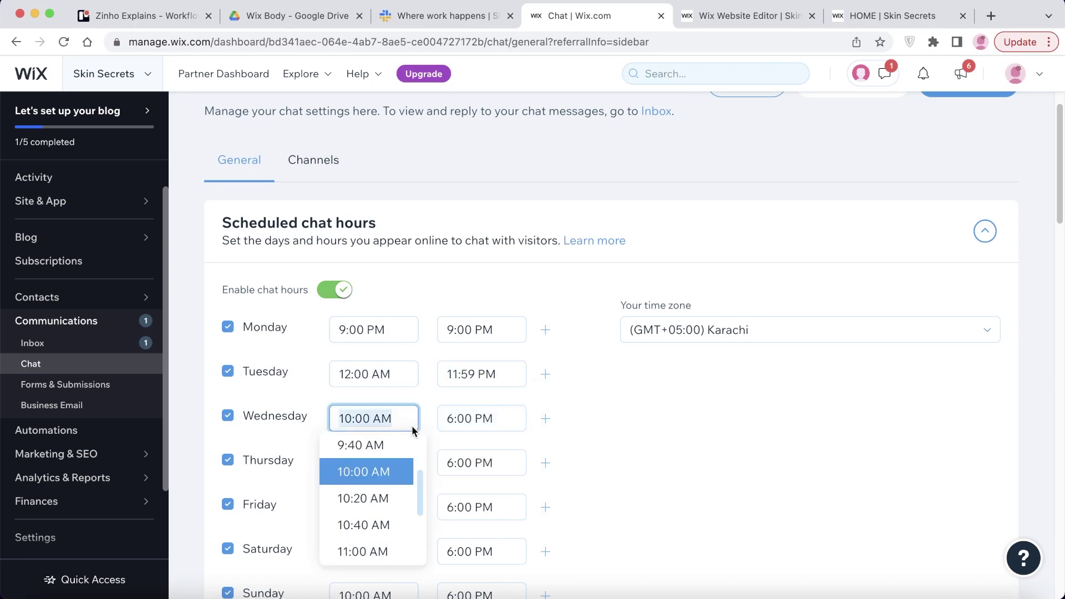
{"action": "left_click", "coordinate": [463, 419]}
{"action": "left_click", "coordinate": [459, 493]}
{"action": "left_click", "coordinate": [469, 418]}
{"action": "scroll", "coordinate": [477, 499], "scroll_direction": "down", "scroll_amount": 10}
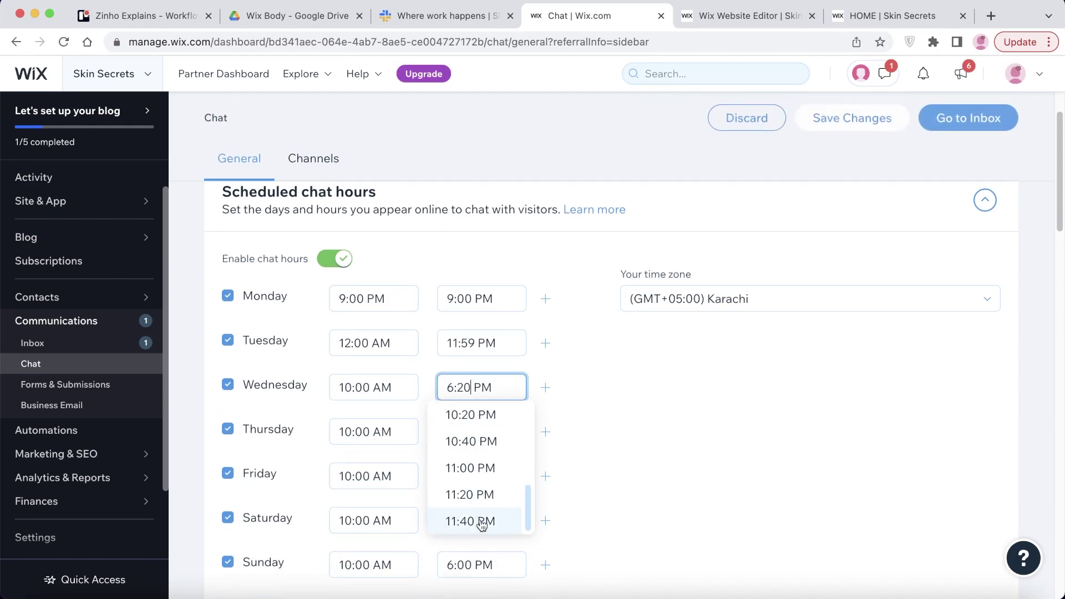
{"action": "scroll", "coordinate": [480, 449], "scroll_direction": "up", "scroll_amount": 1}
{"action": "scroll", "coordinate": [485, 439], "scroll_direction": "up", "scroll_amount": 15}
{"action": "scroll", "coordinate": [486, 440], "scroll_direction": "up", "scroll_amount": 5}
{"action": "scroll", "coordinate": [481, 493], "scroll_direction": "down", "scroll_amount": 1}
{"action": "left_click", "coordinate": [648, 450]}
{"action": "scroll", "coordinate": [500, 321], "scroll_direction": "down", "scroll_amount": 10}
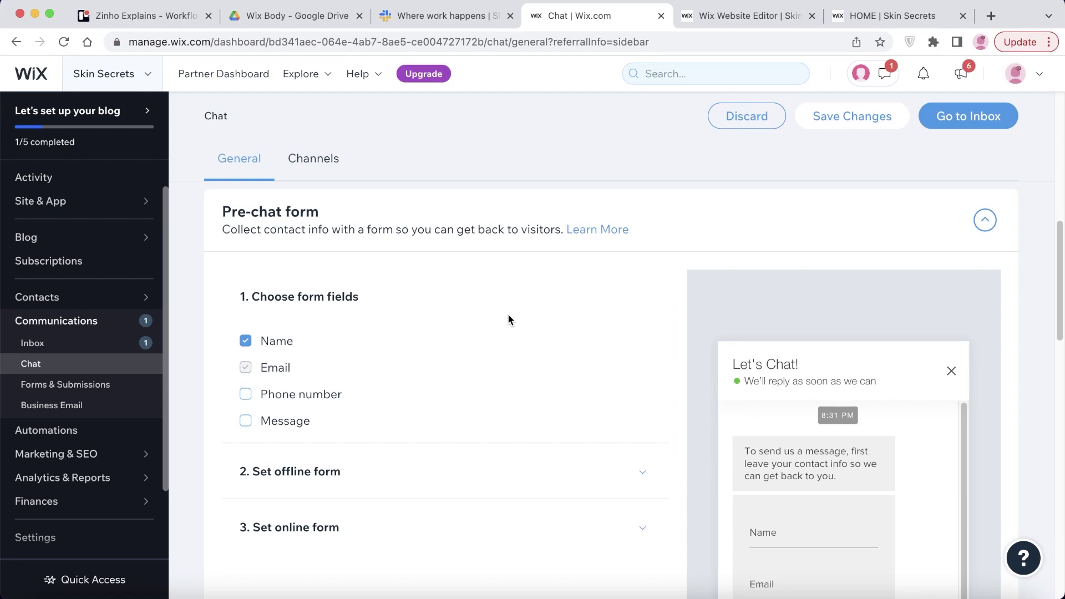
- Scroll down the Chat settings to the FAQ buttons section
{"action": "scroll", "coordinate": [465, 288], "scroll_direction": "down", "scroll_amount": 2}
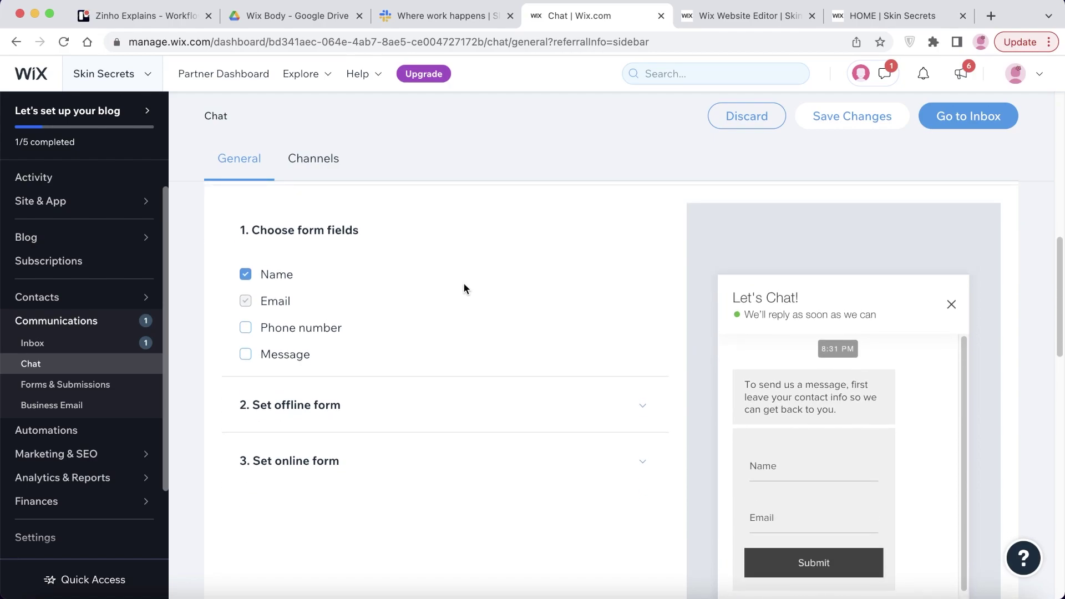
{"action": "scroll", "coordinate": [464, 288], "scroll_direction": "down", "scroll_amount": 4}
{"action": "scroll", "coordinate": [463, 289], "scroll_direction": "down", "scroll_amount": 5}
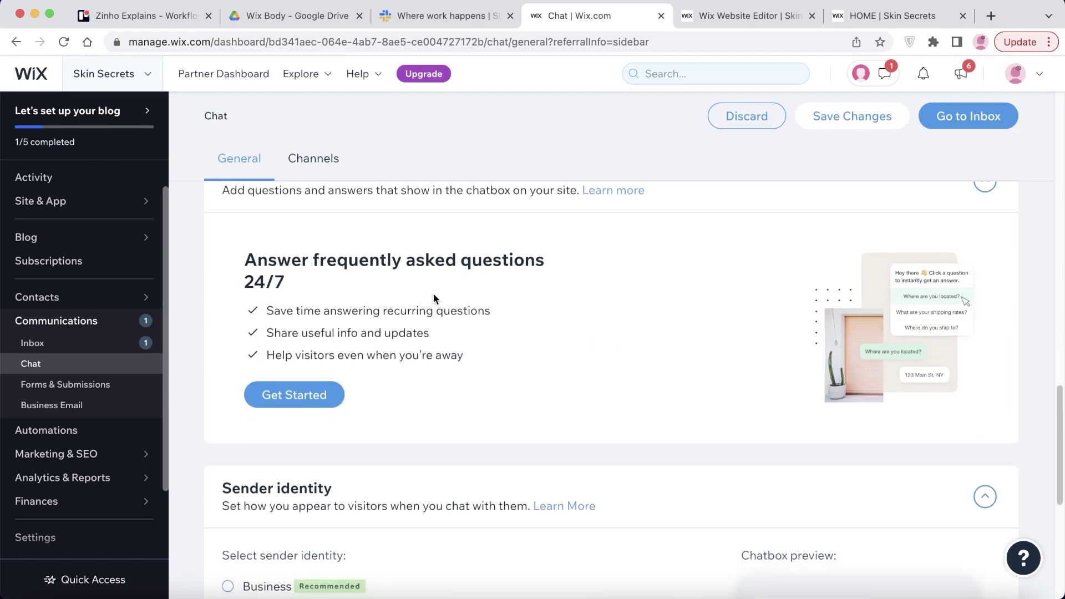
{"action": "scroll", "coordinate": [520, 249], "scroll_direction": "down", "scroll_amount": 1}
{"action": "scroll", "coordinate": [522, 251], "scroll_direction": "up", "scroll_amount": 2}
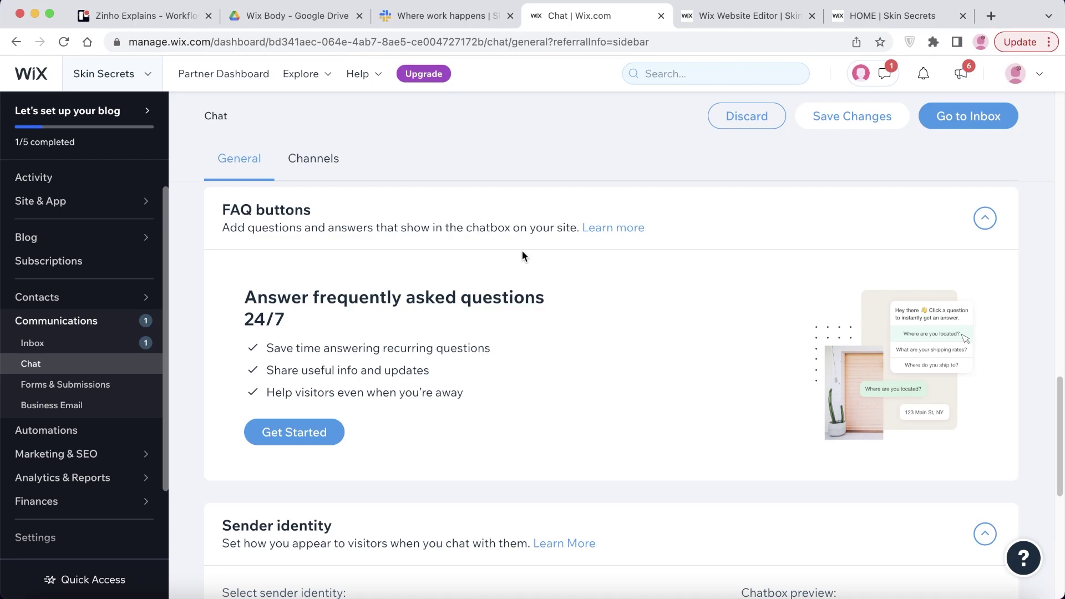
{"action": "scroll", "coordinate": [521, 251], "scroll_direction": "up", "scroll_amount": 1}
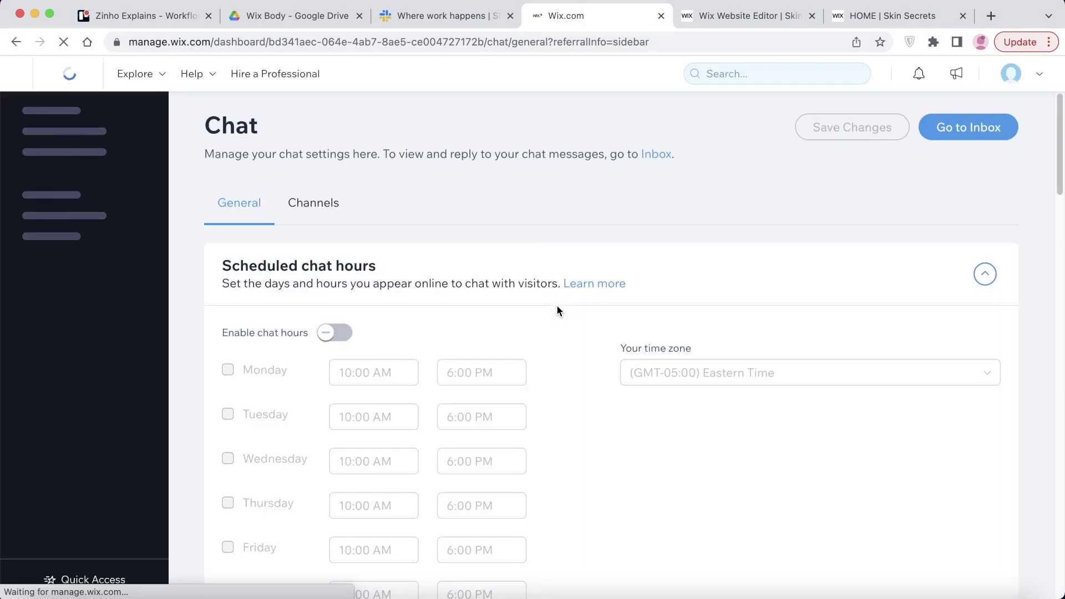
- Tick the FAQs Intro message checkbox so the greeting shows in the chat preview
{"action": "scroll", "coordinate": [556, 305], "scroll_direction": "down", "scroll_amount": 10}
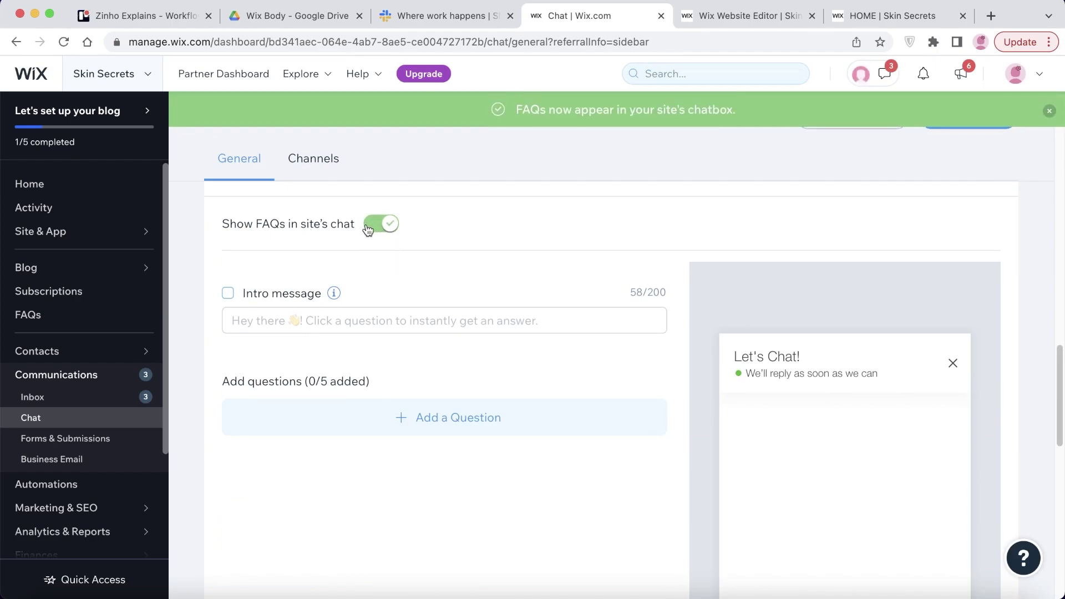
{"action": "left_click", "coordinate": [280, 295]}
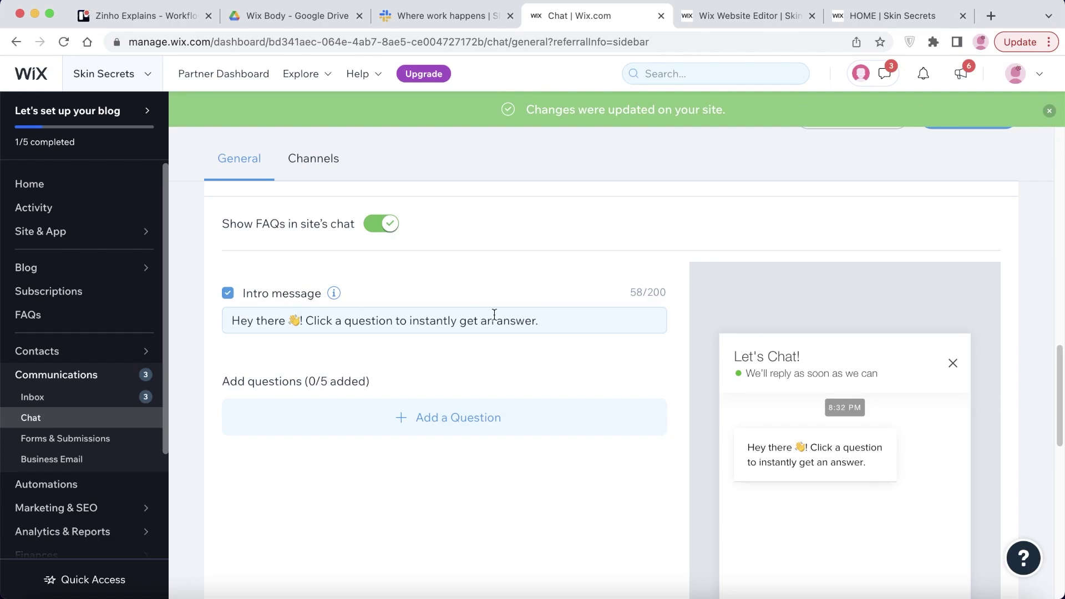
{"action": "scroll", "coordinate": [530, 319], "scroll_direction": "down", "scroll_amount": 5}
{"action": "scroll", "coordinate": [427, 310], "scroll_direction": "up", "scroll_amount": 1}
{"action": "scroll", "coordinate": [407, 308], "scroll_direction": "up", "scroll_amount": 1}
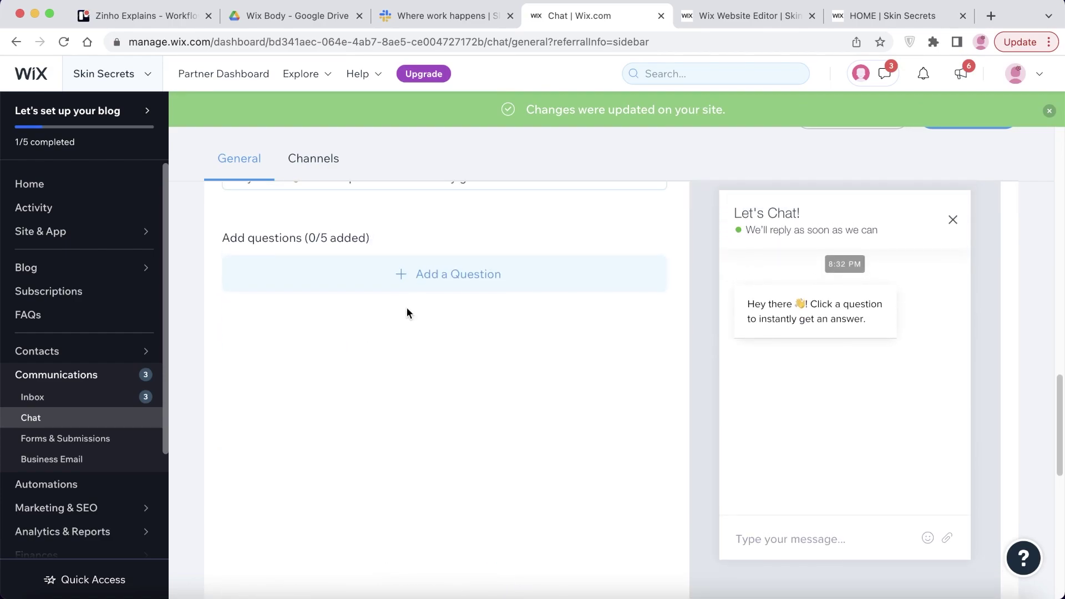
{"action": "scroll", "coordinate": [409, 310], "scroll_direction": "down", "scroll_amount": 3}
{"action": "scroll", "coordinate": [410, 308], "scroll_direction": "down", "scroll_amount": 1}
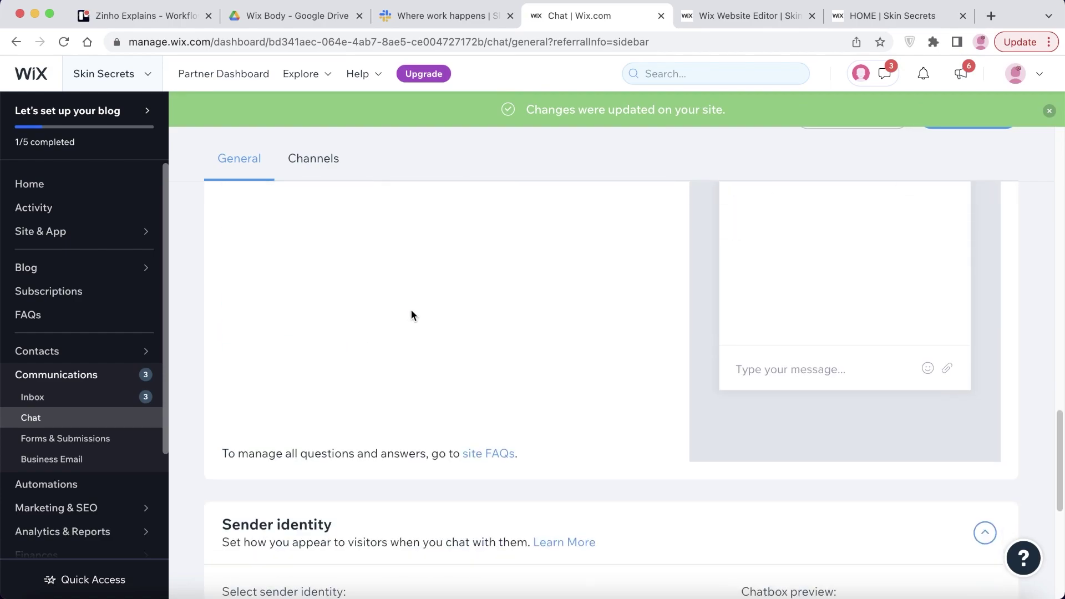
{"action": "scroll", "coordinate": [413, 310], "scroll_direction": "up", "scroll_amount": 3}
{"action": "scroll", "coordinate": [413, 312], "scroll_direction": "down", "scroll_amount": 3}
{"action": "scroll", "coordinate": [414, 313], "scroll_direction": "up", "scroll_amount": 3}
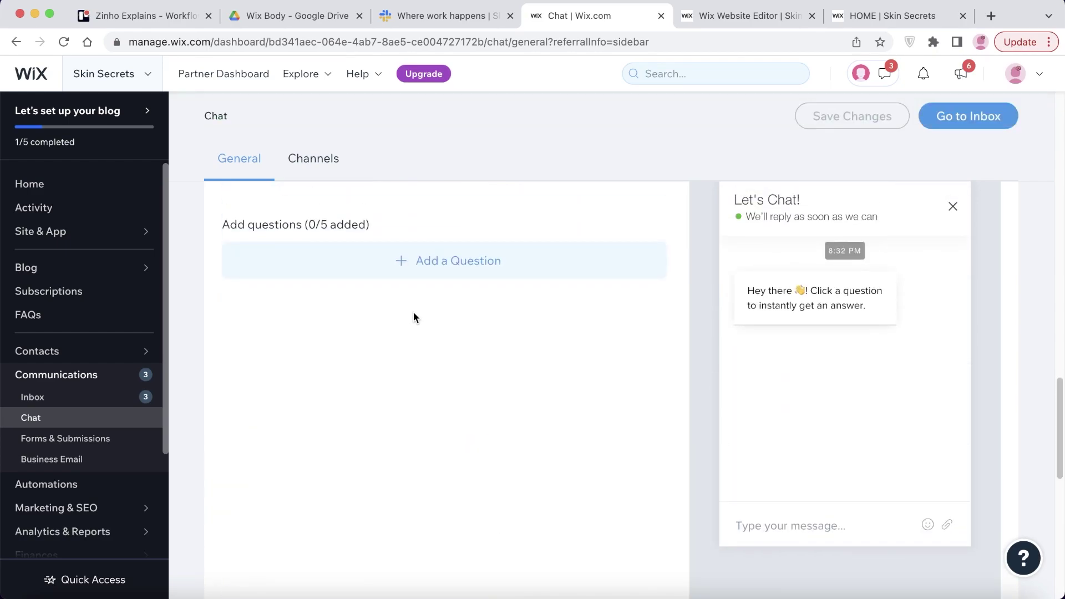
- Create a new FAQ about product delivery time answered '4-5 business days'
{"action": "left_click", "coordinate": [420, 262]}
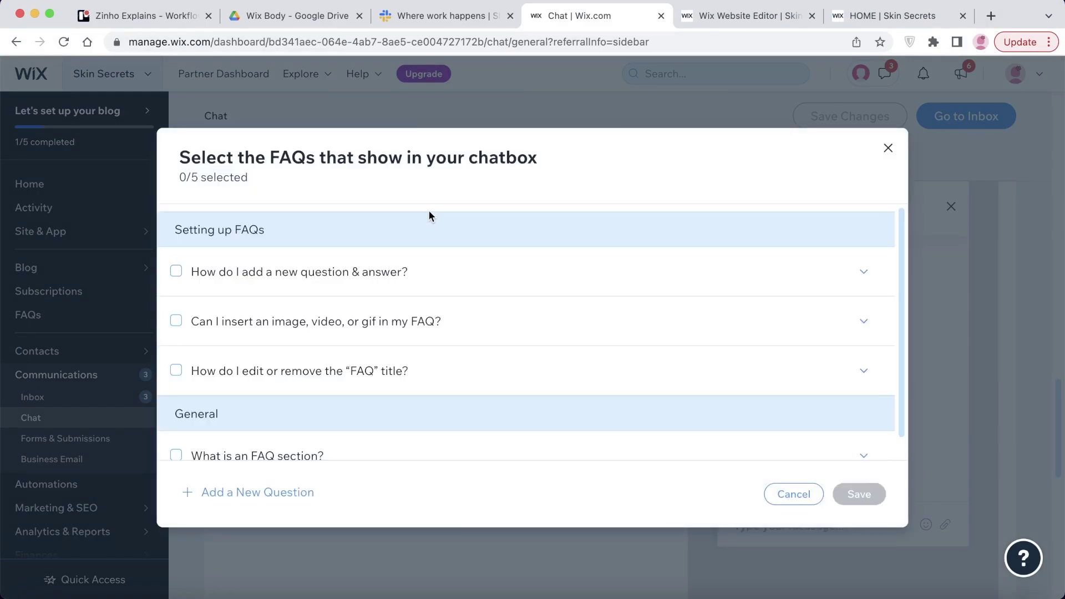
{"action": "scroll", "coordinate": [248, 322], "scroll_direction": "down", "scroll_amount": 1}
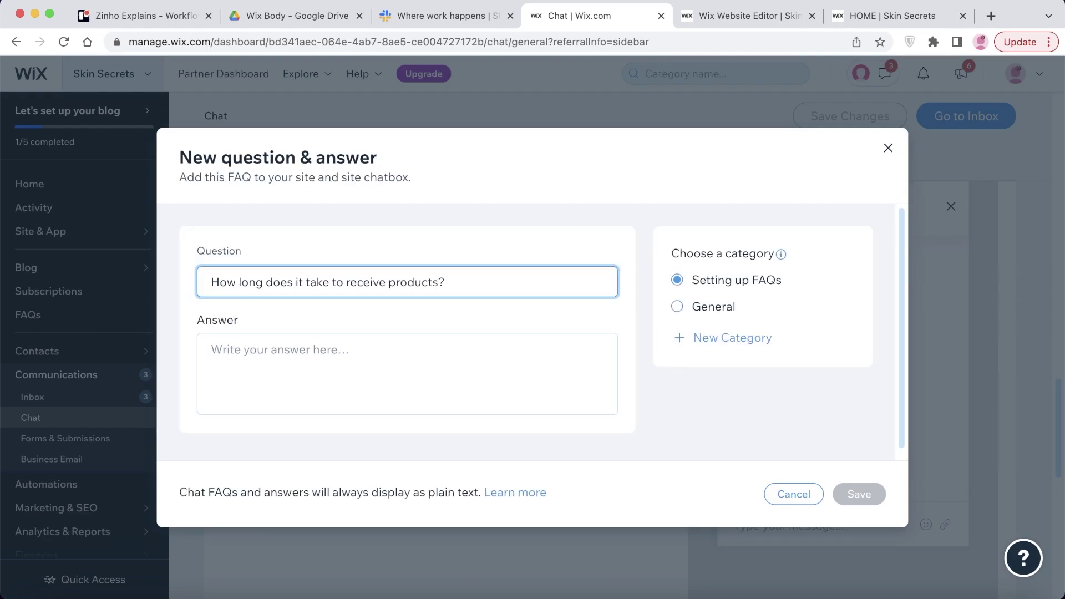
{"action": "left_click", "coordinate": [308, 350]}
{"action": "type", "text": "4-5 business days."}
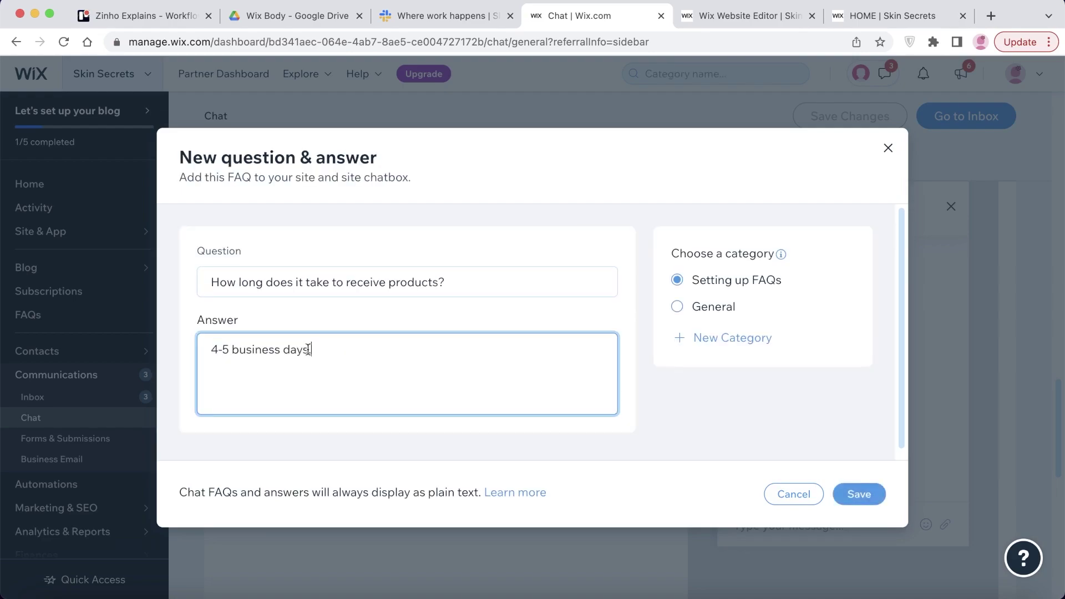
{"action": "left_click", "coordinate": [870, 499]}
{"action": "scroll", "coordinate": [594, 369], "scroll_direction": "down", "scroll_amount": 2}
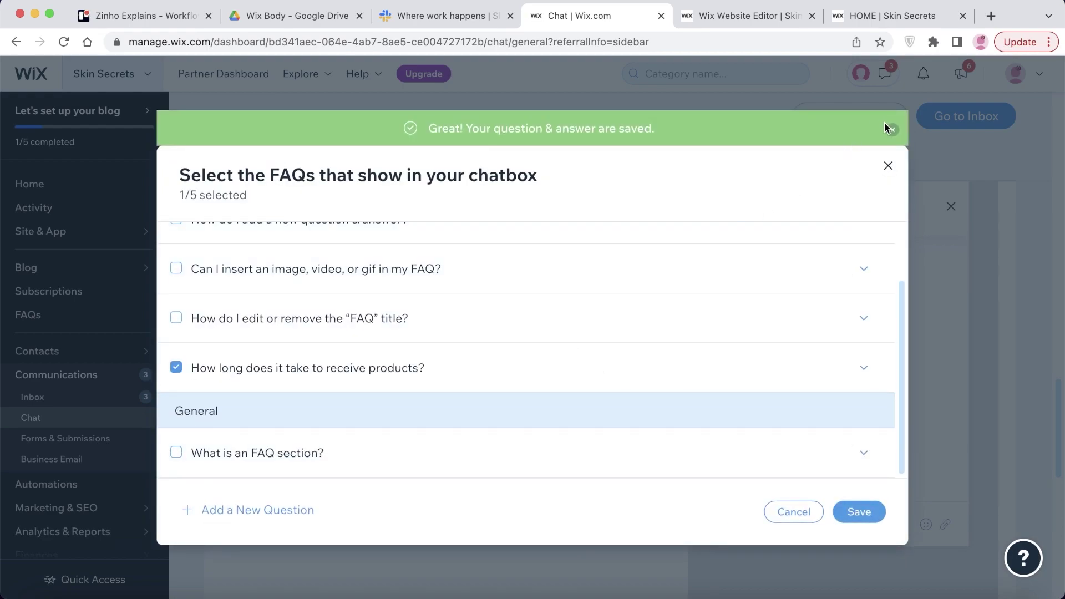
- Save the FAQ selection and set chat sender identity to Business (Skin Secrets)
{"action": "left_click", "coordinate": [873, 516]}
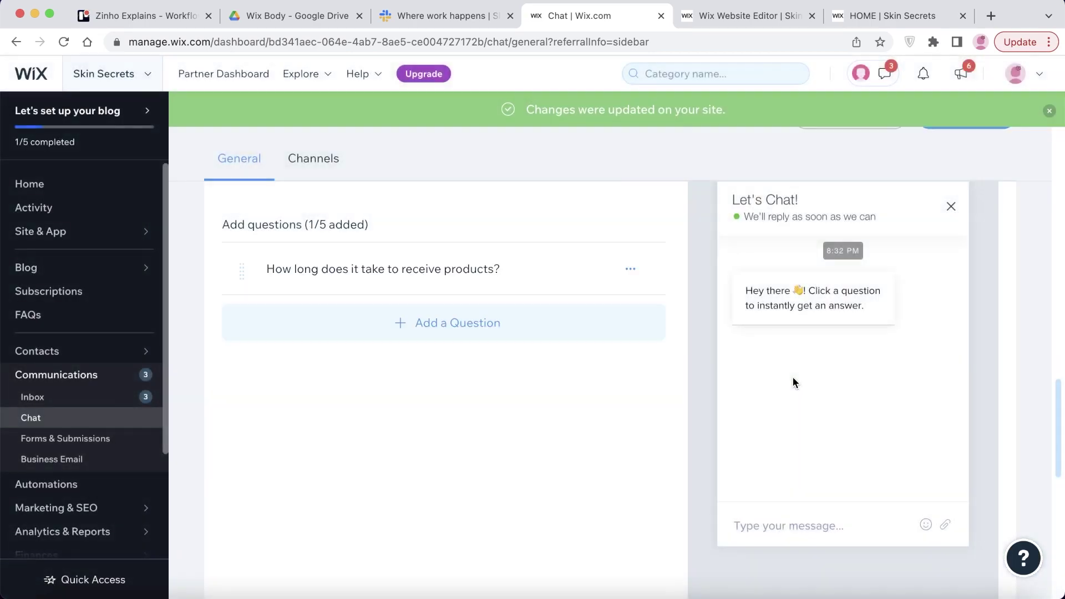
{"action": "scroll", "coordinate": [863, 355], "scroll_direction": "down", "scroll_amount": 1}
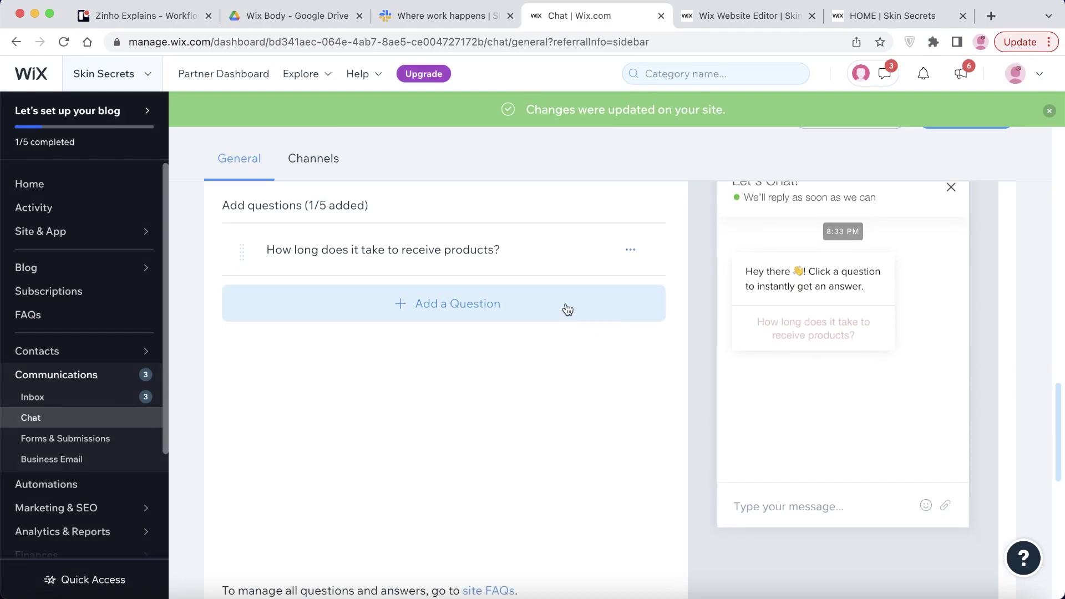
{"action": "scroll", "coordinate": [565, 311], "scroll_direction": "down", "scroll_amount": 3}
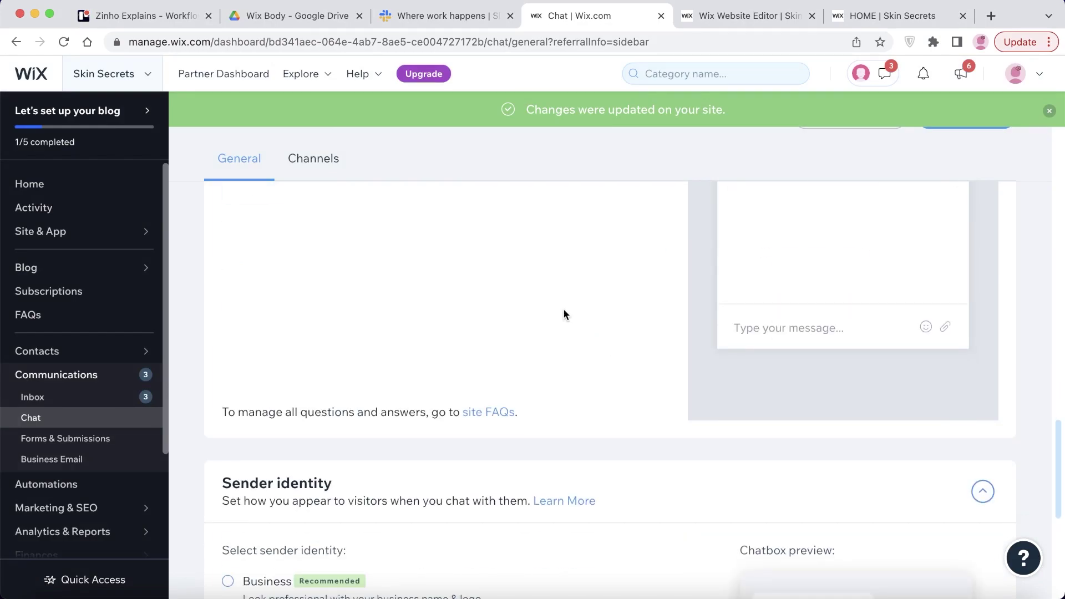
{"action": "scroll", "coordinate": [554, 310], "scroll_direction": "down", "scroll_amount": 3}
{"action": "scroll", "coordinate": [516, 308], "scroll_direction": "down", "scroll_amount": 3}
{"action": "scroll", "coordinate": [489, 310], "scroll_direction": "down", "scroll_amount": 1}
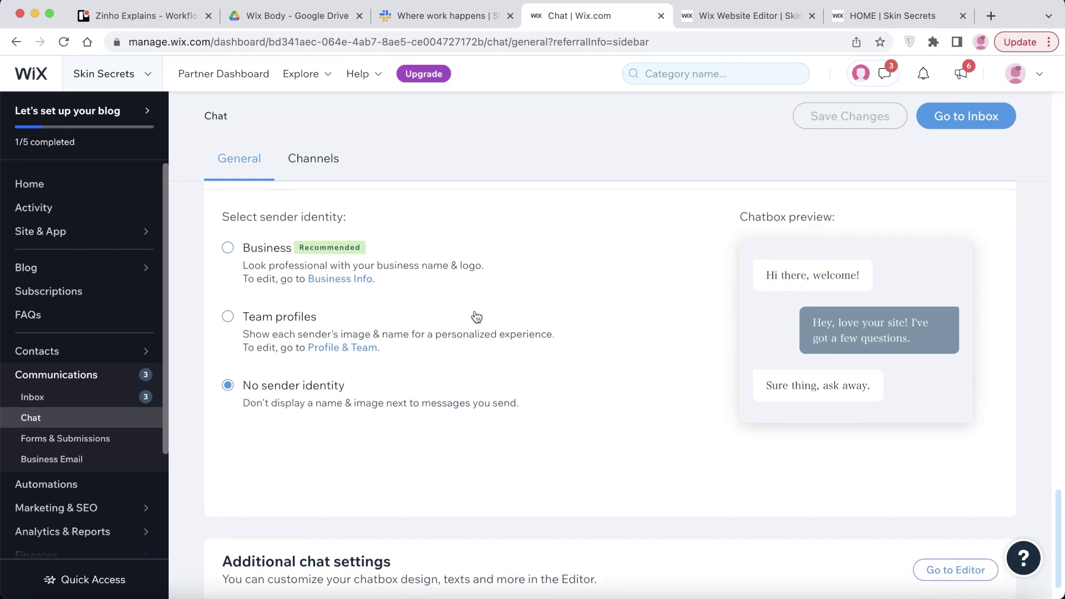
{"action": "left_click", "coordinate": [295, 248]}
{"action": "scroll", "coordinate": [717, 515], "scroll_direction": "down", "scroll_amount": 1}
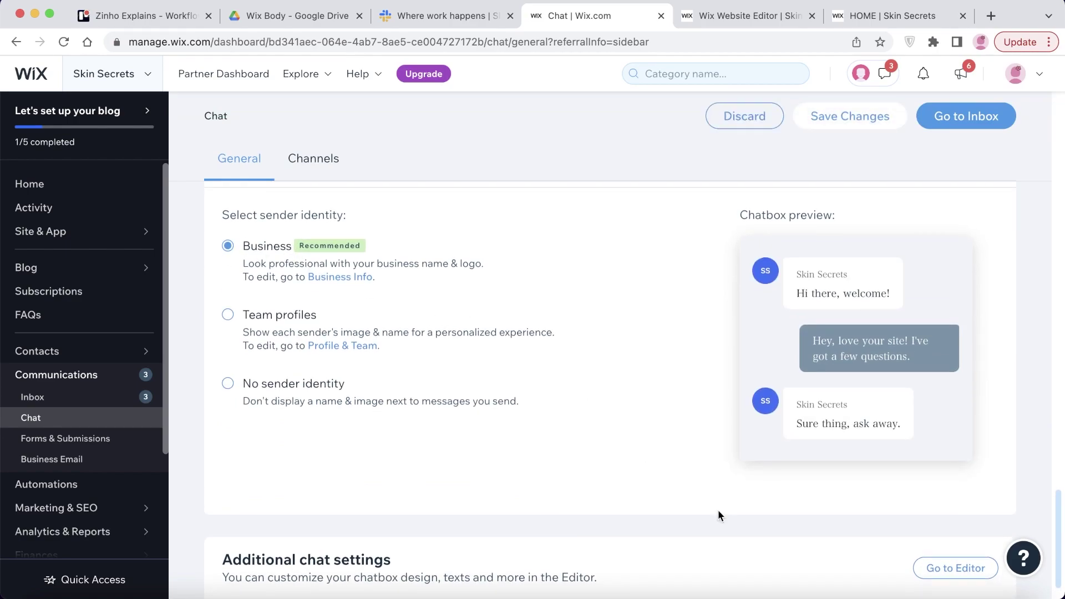
{"action": "scroll", "coordinate": [693, 325], "scroll_direction": "down", "scroll_amount": 1}
{"action": "scroll", "coordinate": [723, 318], "scroll_direction": "up", "scroll_amount": 1}
{"action": "scroll", "coordinate": [724, 322], "scroll_direction": "down", "scroll_amount": 1}
{"action": "scroll", "coordinate": [726, 327], "scroll_direction": "down", "scroll_amount": 1}
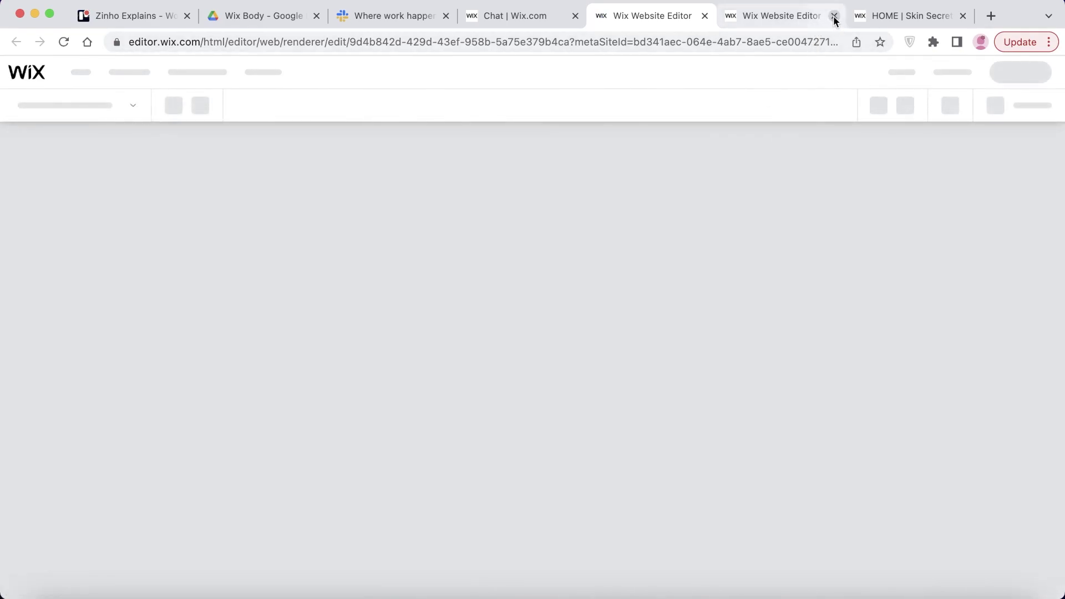
- Close the extra Wix Website Editor tab and open the Wix Chat widget's Settings panel
{"action": "left_click", "coordinate": [834, 17]}
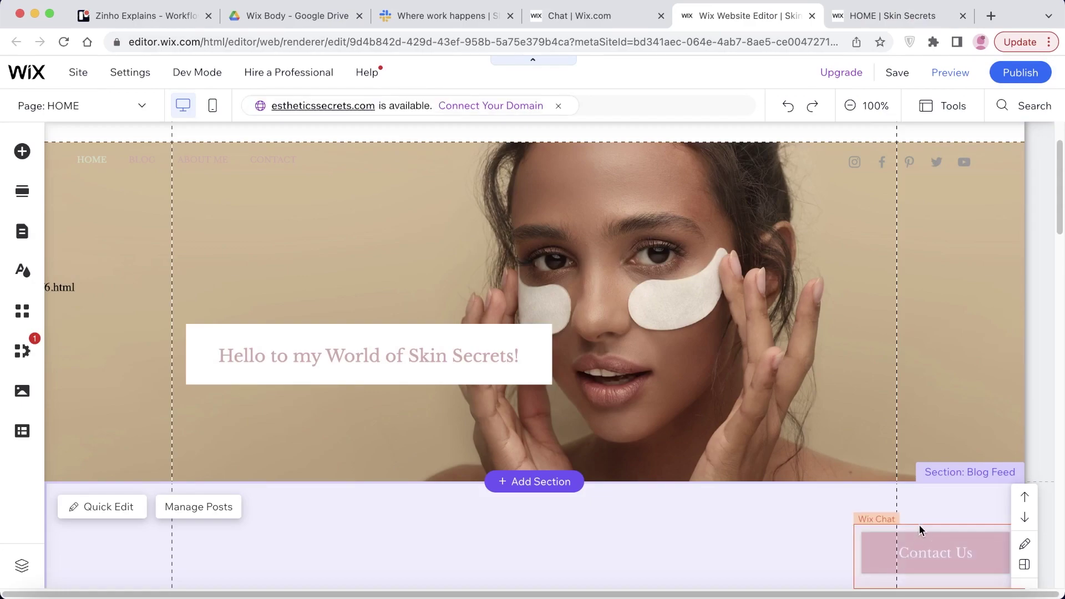
{"action": "left_click", "coordinate": [926, 553]}
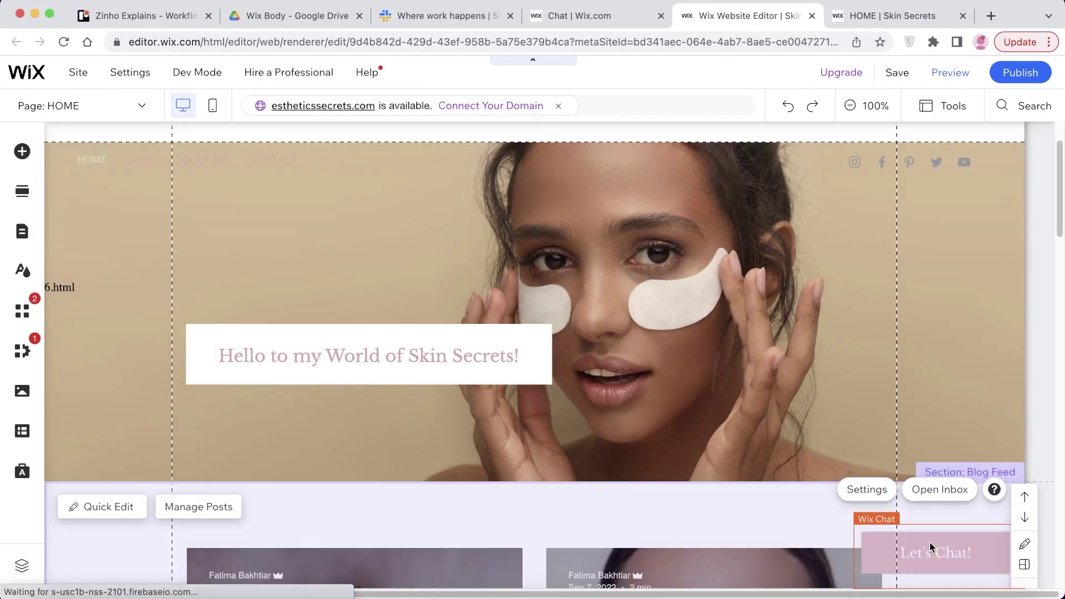
{"action": "left_click", "coordinate": [1025, 555]}
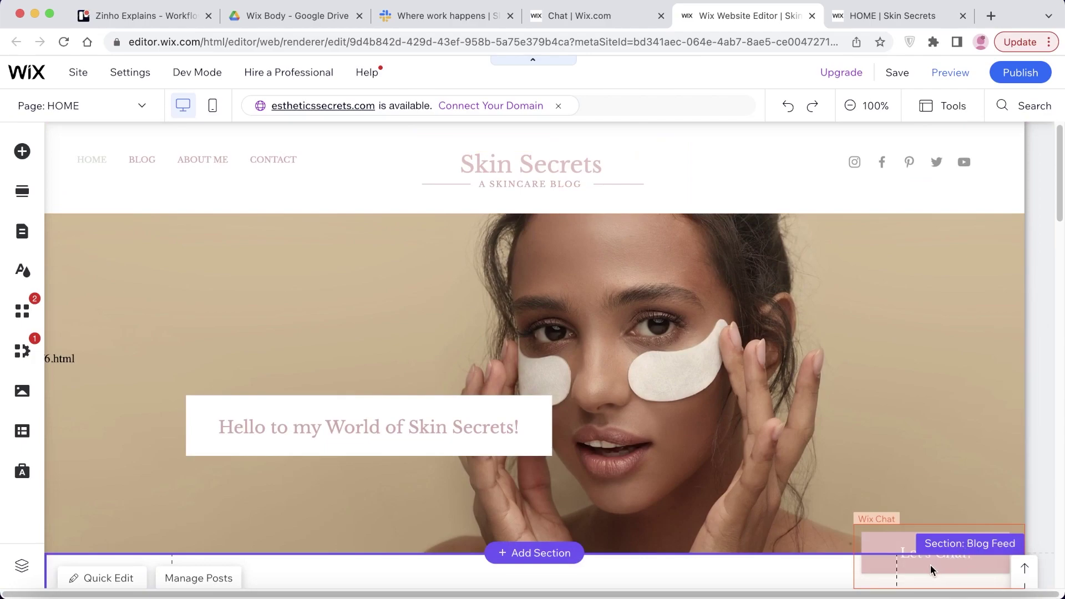
{"action": "double_click", "coordinate": [930, 565]}
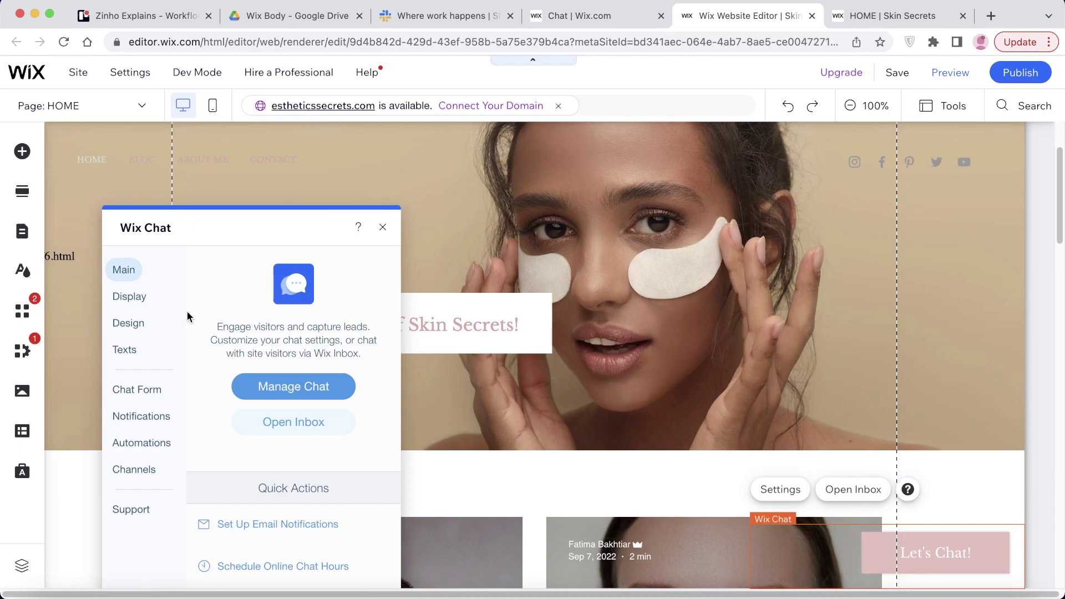
- Set the minimized chat appearance to the middle layout in the chat Design options
{"action": "left_click", "coordinate": [132, 327]}
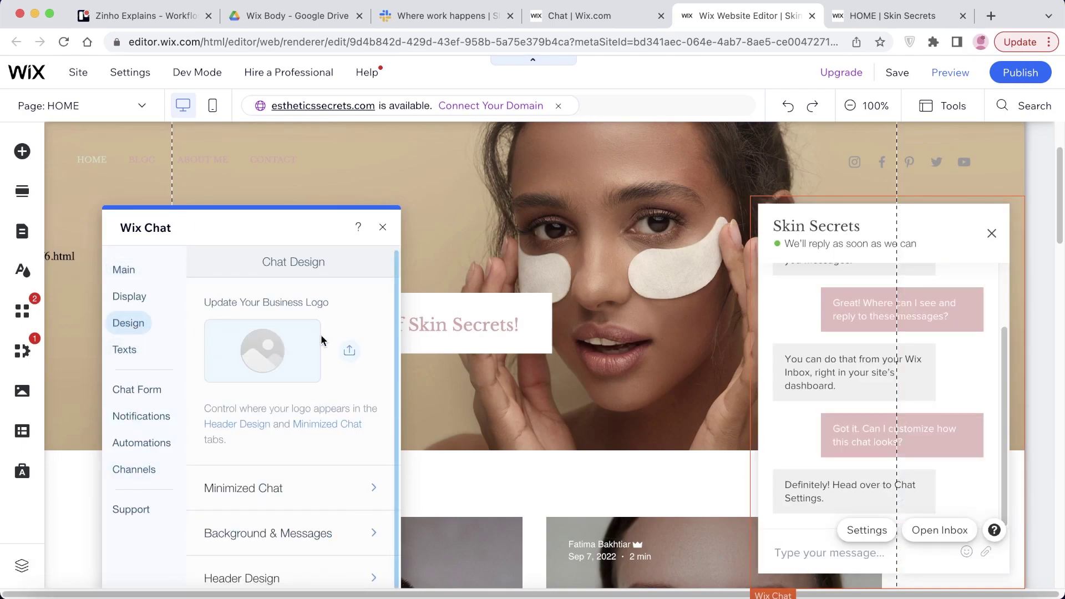
{"action": "scroll", "coordinate": [347, 391], "scroll_direction": "down", "scroll_amount": 1}
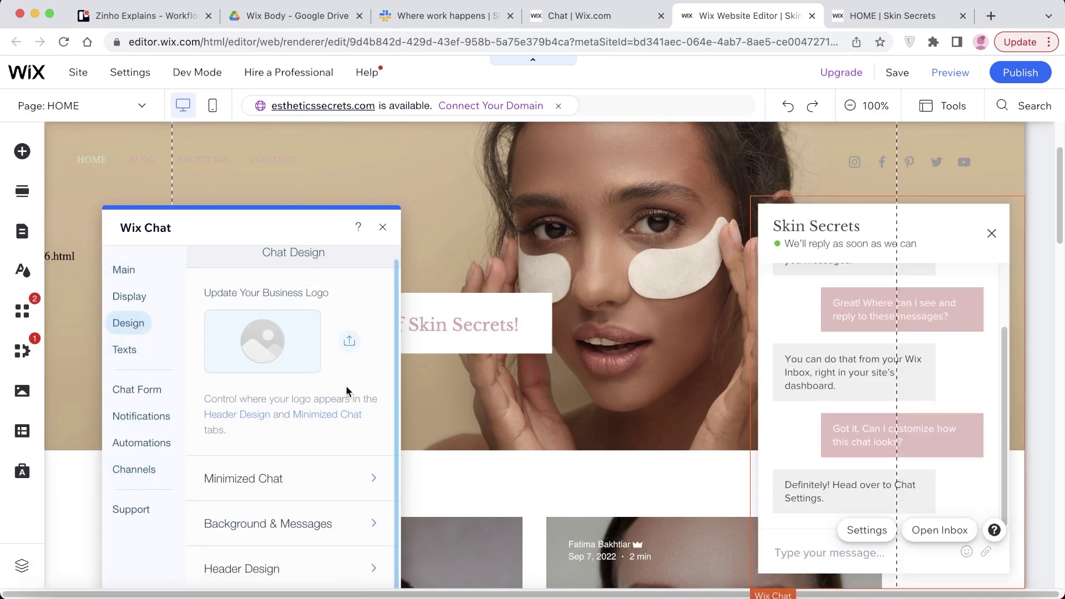
{"action": "left_click", "coordinate": [300, 486]}
{"action": "left_click", "coordinate": [294, 386]}
{"action": "left_click", "coordinate": [247, 382]}
{"action": "left_click", "coordinate": [306, 379]}
{"action": "scroll", "coordinate": [361, 452], "scroll_direction": "down", "scroll_amount": 2}
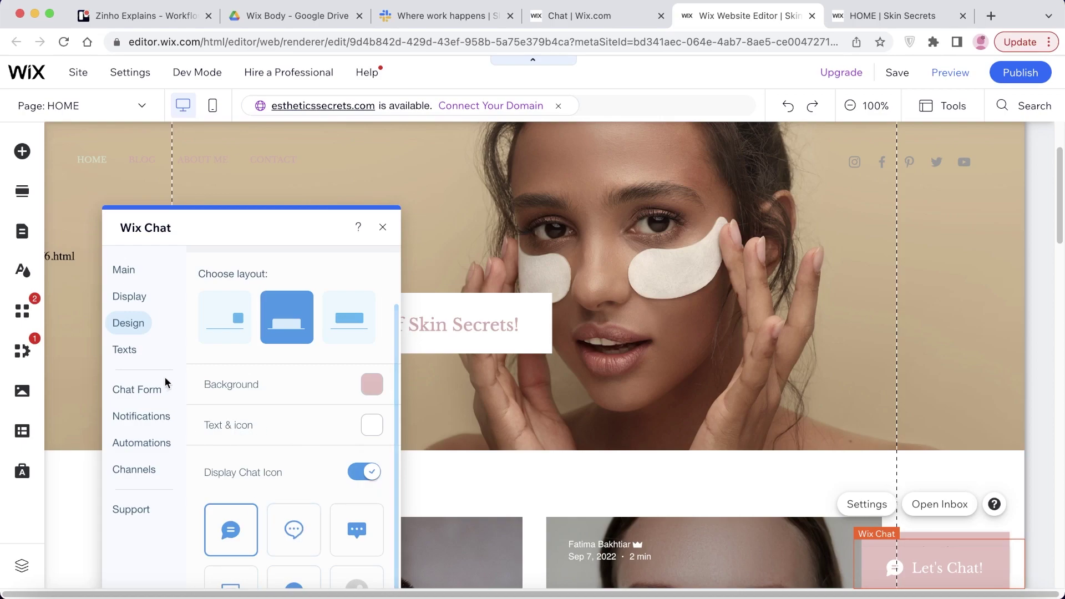
- Turn off 'Display response time on chat header' in Texts, then save the site
{"action": "left_click", "coordinate": [124, 350]}
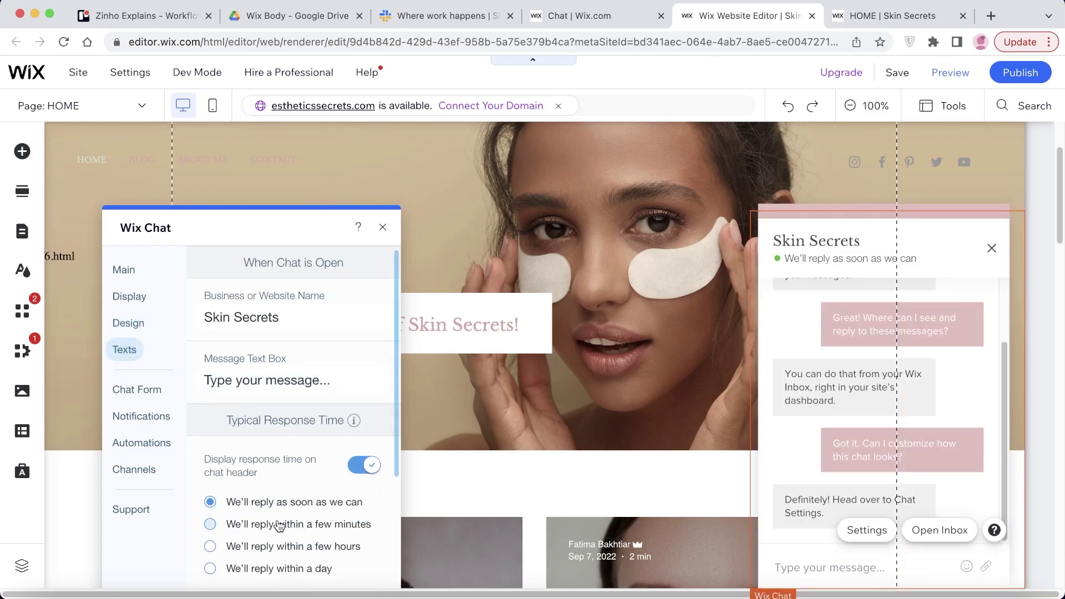
{"action": "scroll", "coordinate": [279, 525], "scroll_direction": "down", "scroll_amount": 5}
{"action": "scroll", "coordinate": [283, 404], "scroll_direction": "up", "scroll_amount": 2}
{"action": "scroll", "coordinate": [287, 411], "scroll_direction": "down", "scroll_amount": 2}
{"action": "scroll", "coordinate": [281, 405], "scroll_direction": "up", "scroll_amount": 5}
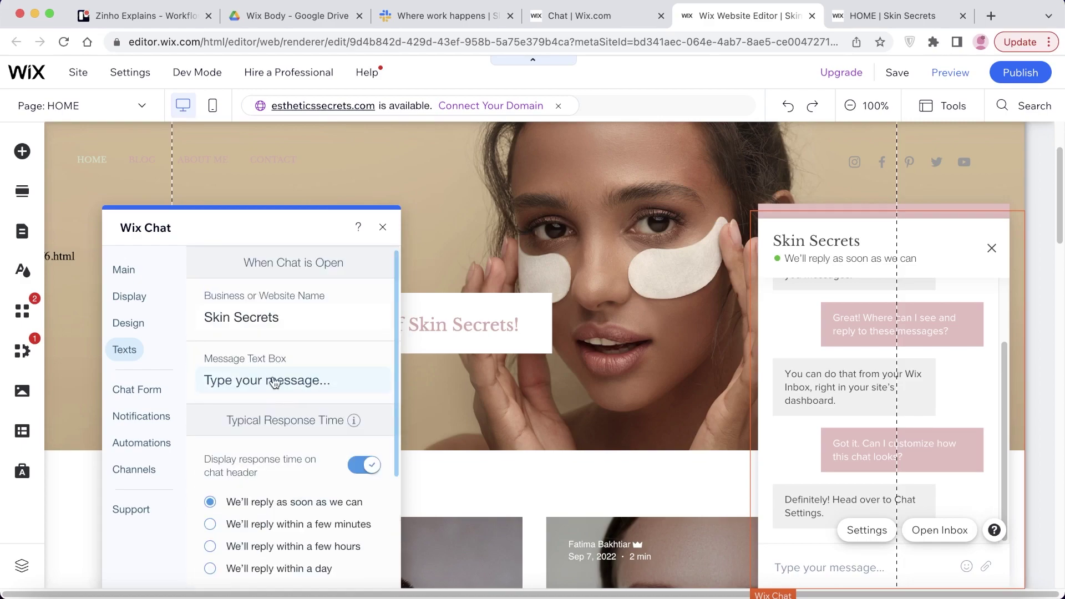
{"action": "left_click", "coordinate": [273, 381]}
{"action": "left_click", "coordinate": [307, 466]}
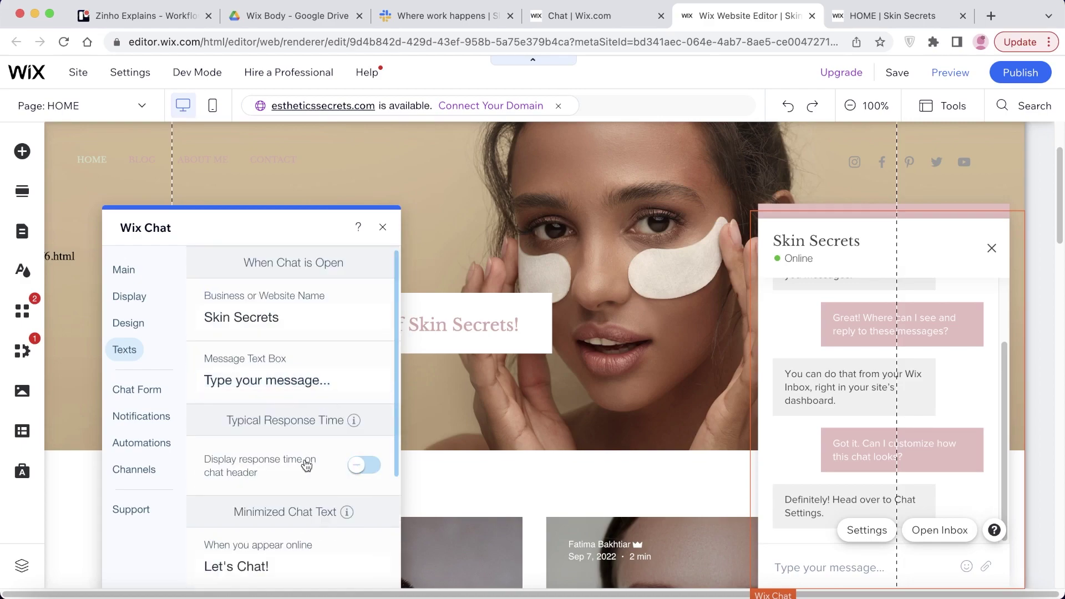
{"action": "left_click", "coordinate": [306, 466]}
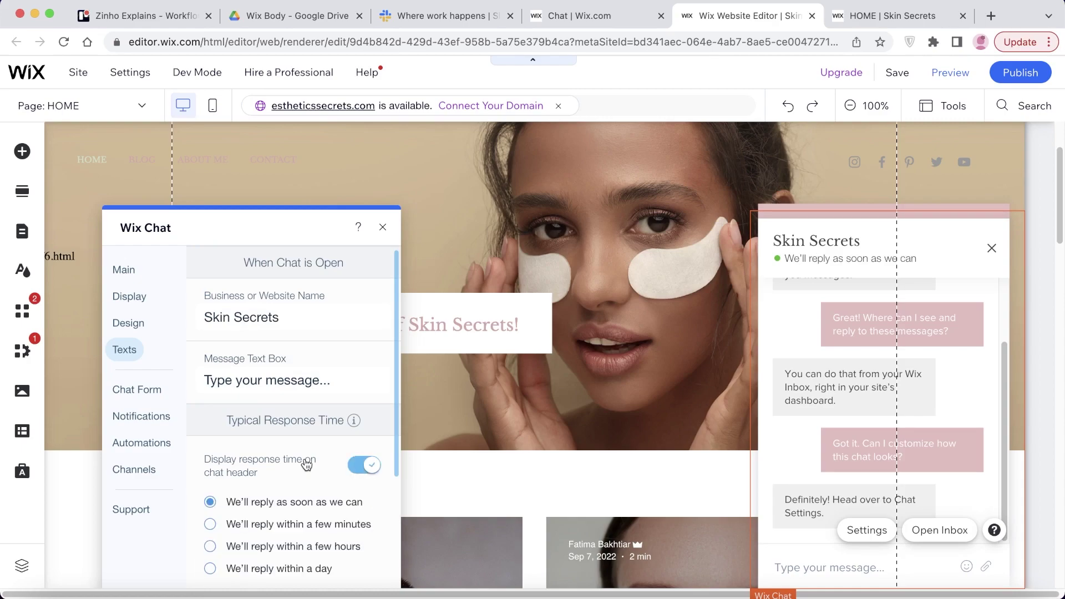
{"action": "left_click", "coordinate": [307, 466]}
{"action": "scroll", "coordinate": [305, 464], "scroll_direction": "down", "scroll_amount": 3}
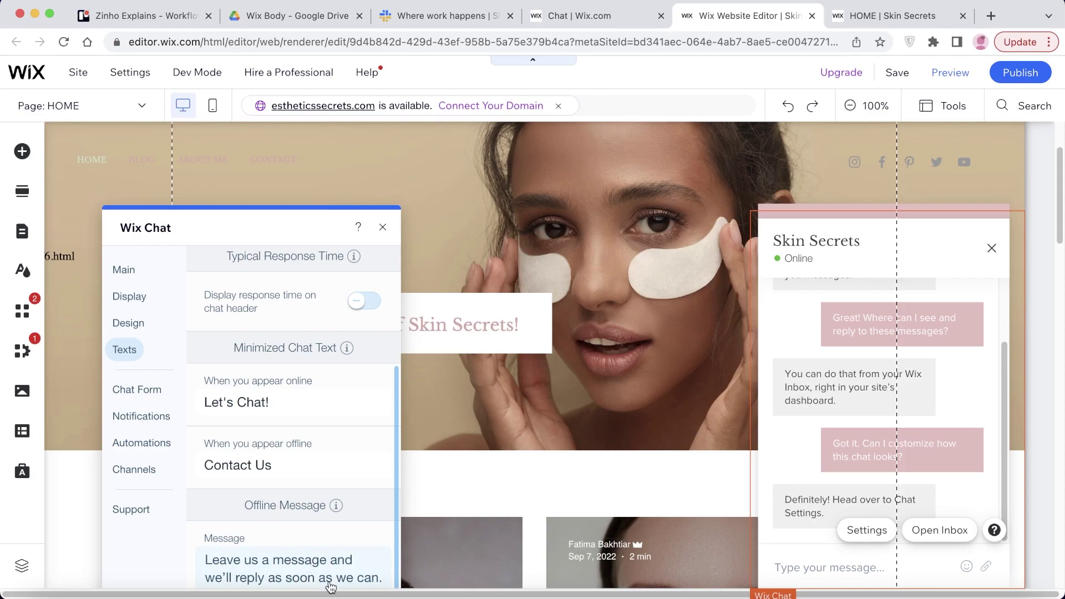
{"action": "left_click", "coordinate": [383, 227]}
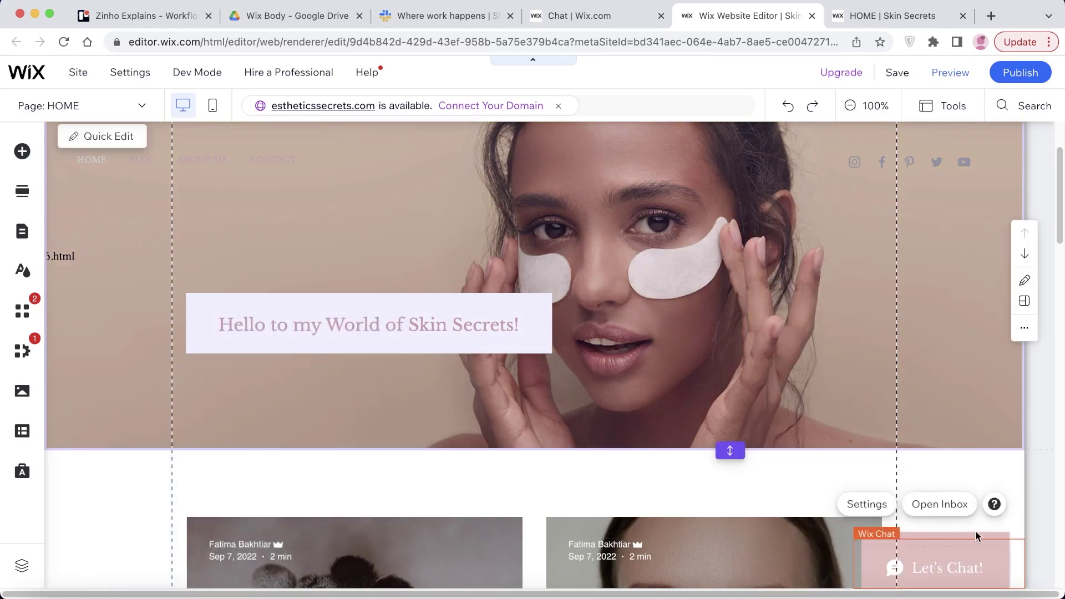
{"action": "left_click", "coordinate": [910, 68]}
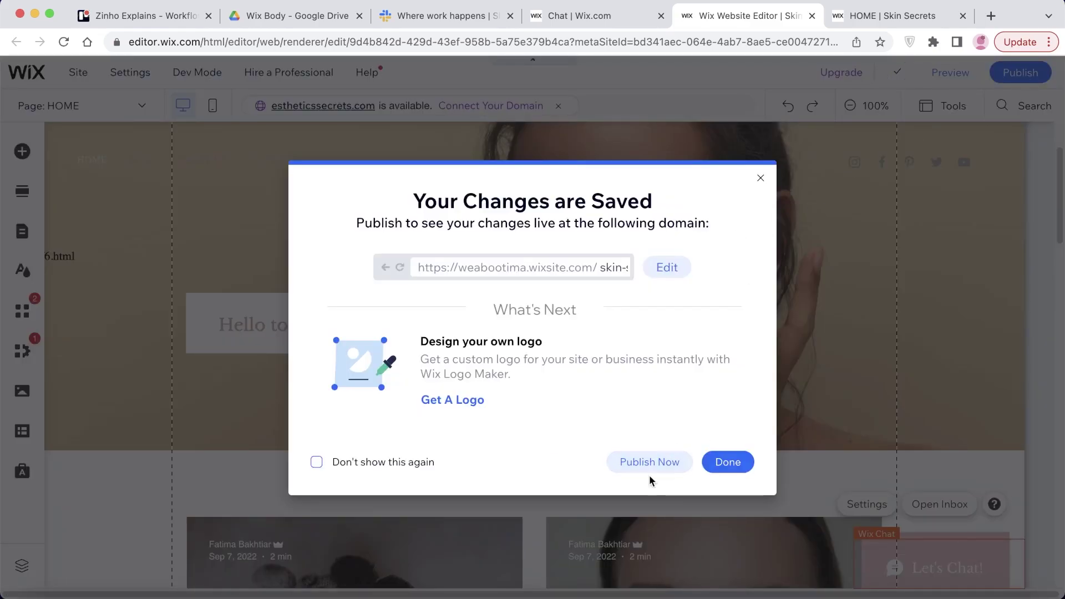
- Publish the changes and reload the live Skin Secrets site
{"action": "left_click", "coordinate": [649, 469]}
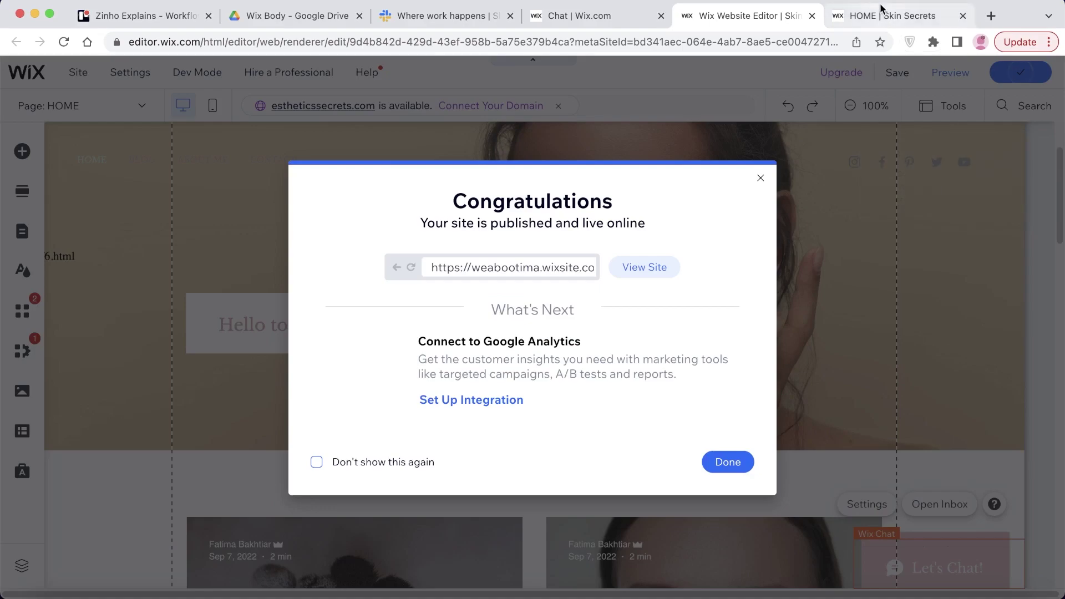
{"action": "left_click", "coordinate": [888, 21]}
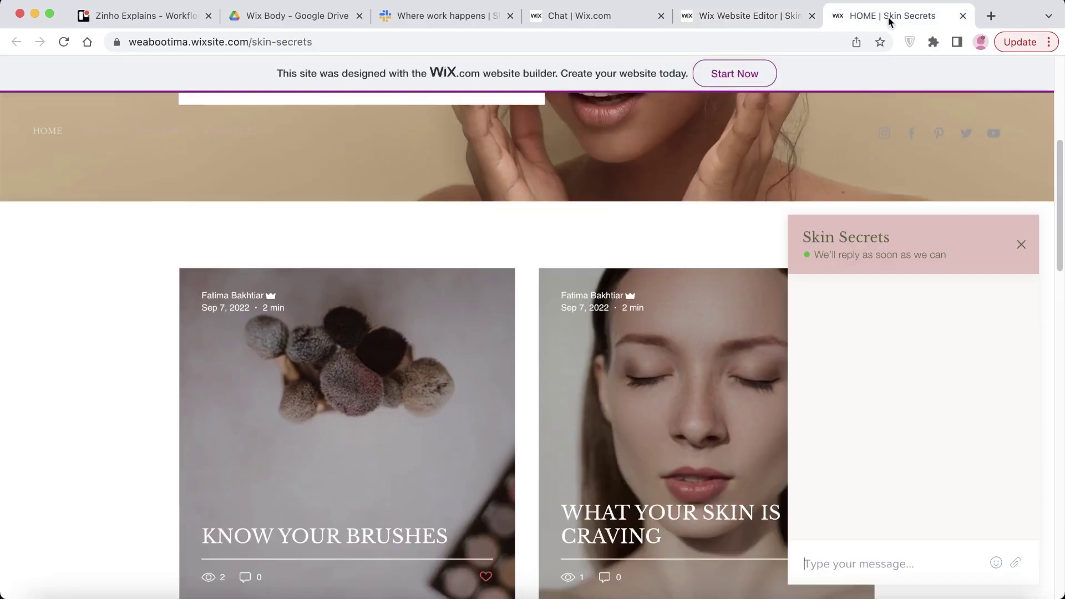
{"action": "left_click", "coordinate": [64, 43]}
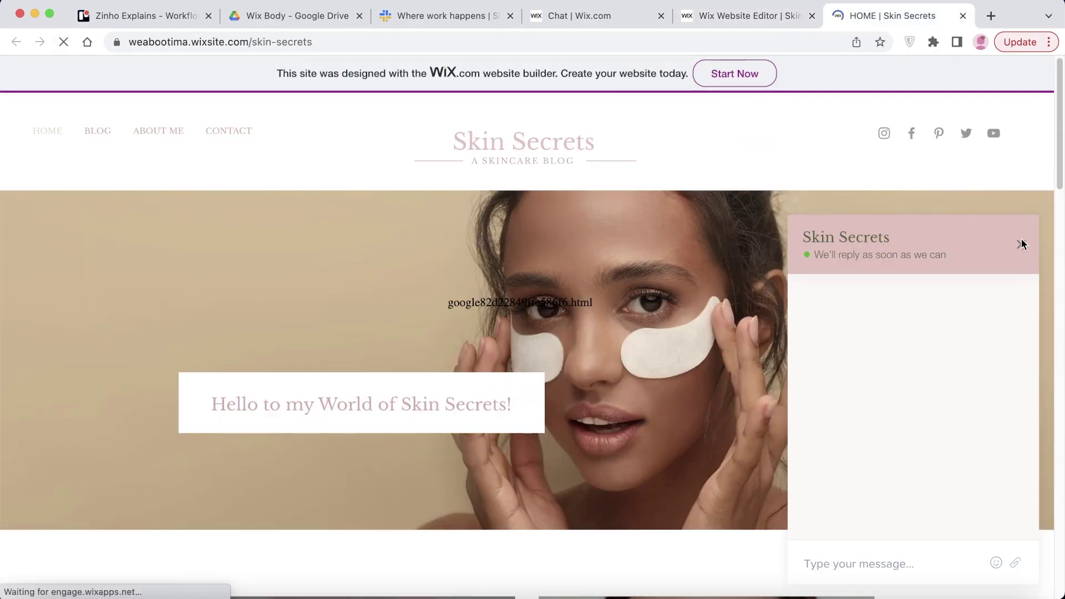
- Ask the chat's suggested delivery-time question, get the '4-5 business days' auto-answer, then close the chat
{"action": "left_click", "coordinate": [1022, 244]}
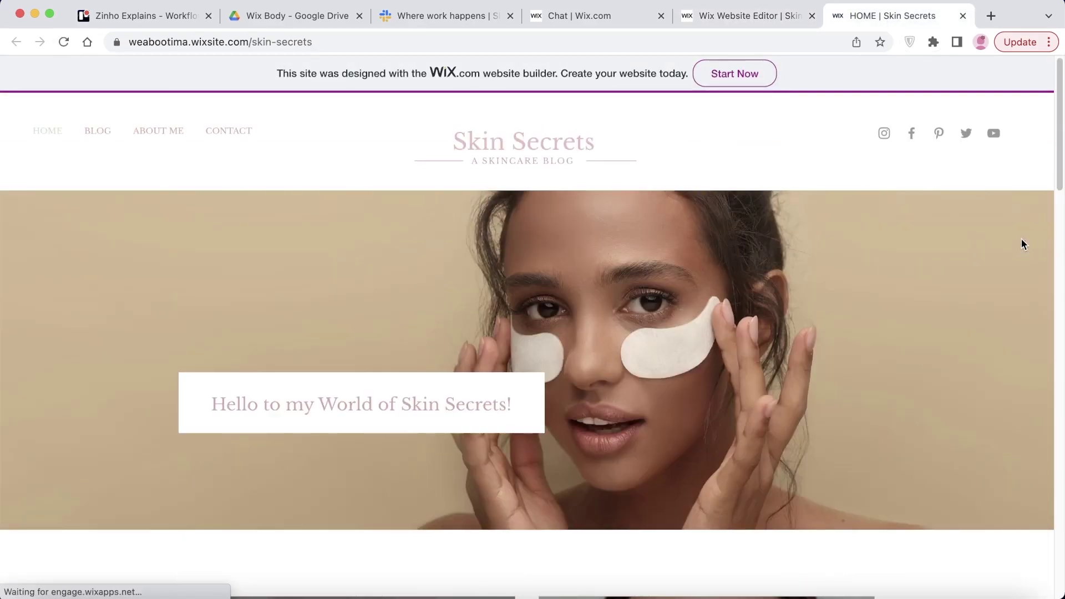
{"action": "left_click", "coordinate": [942, 579]}
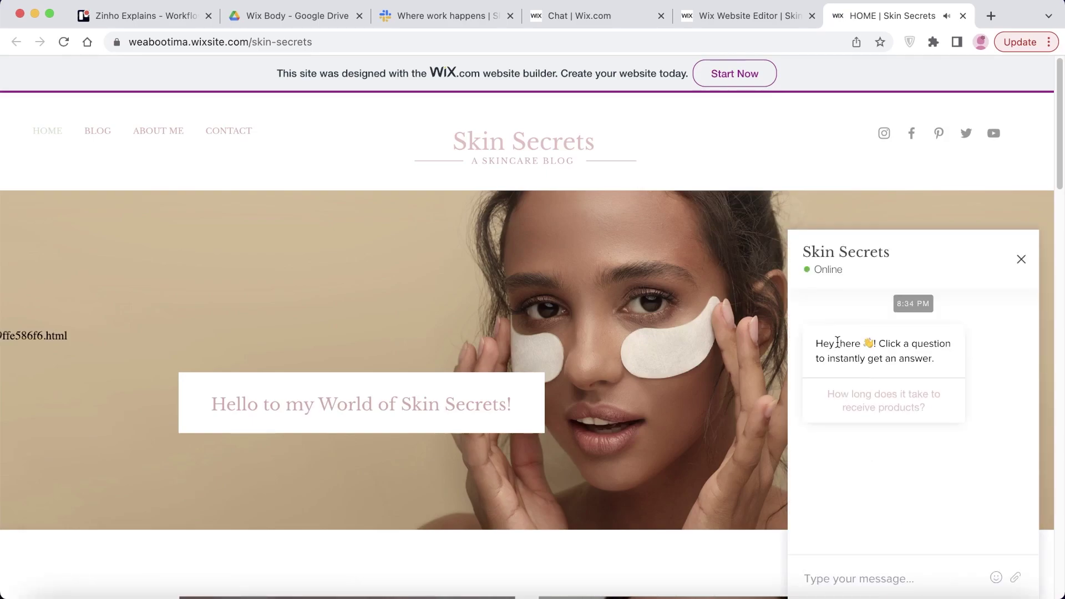
{"action": "key", "text": "XF86AudioMute"}
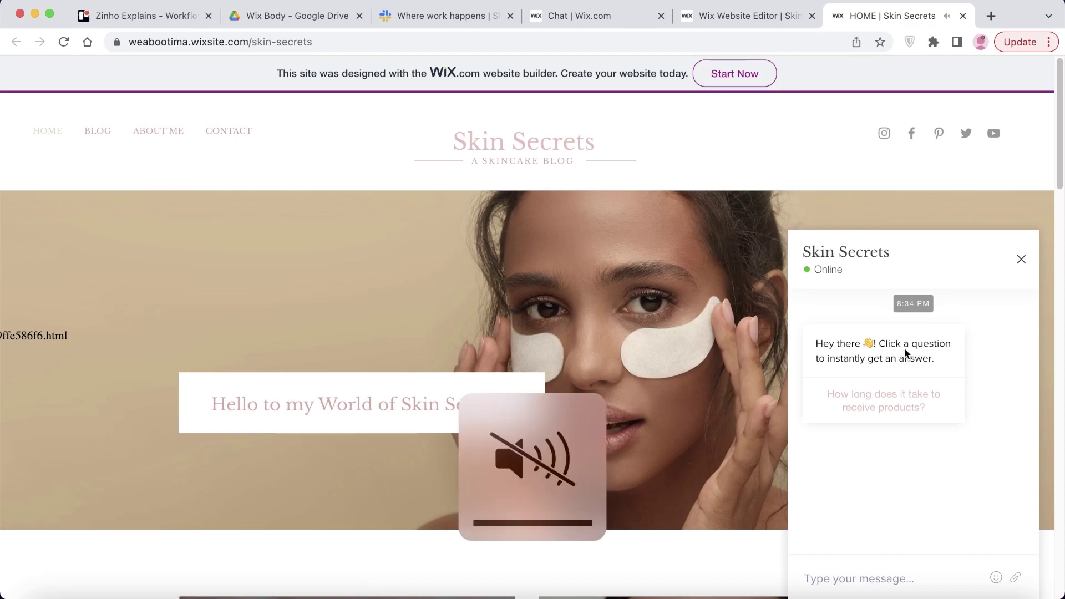
{"action": "left_click", "coordinate": [908, 406]}
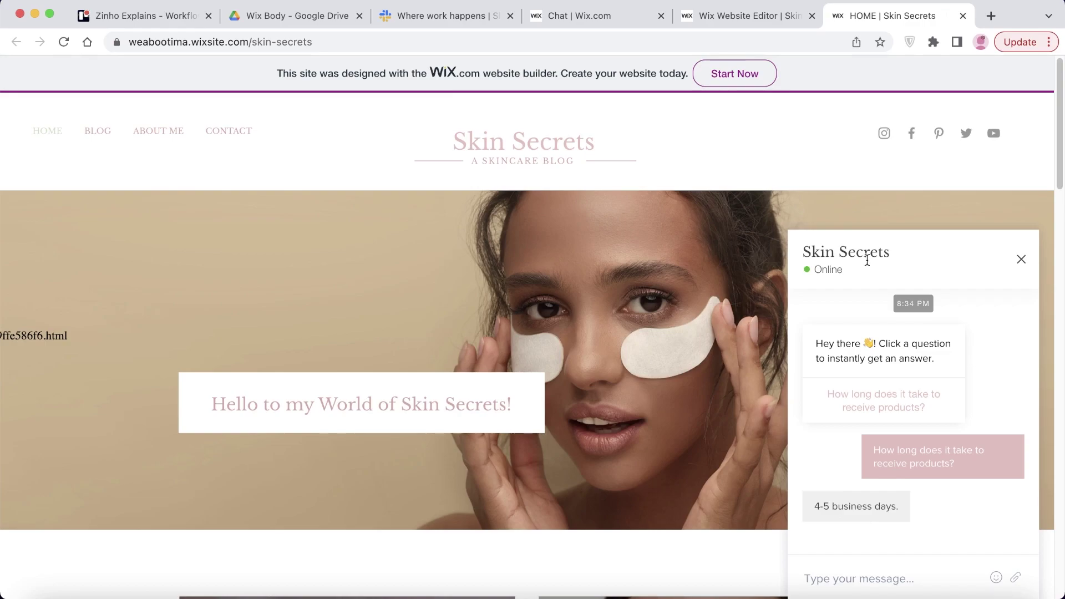
{"action": "scroll", "coordinate": [882, 333], "scroll_direction": "down", "scroll_amount": 3}
{"action": "scroll", "coordinate": [896, 387], "scroll_direction": "down", "scroll_amount": 2}
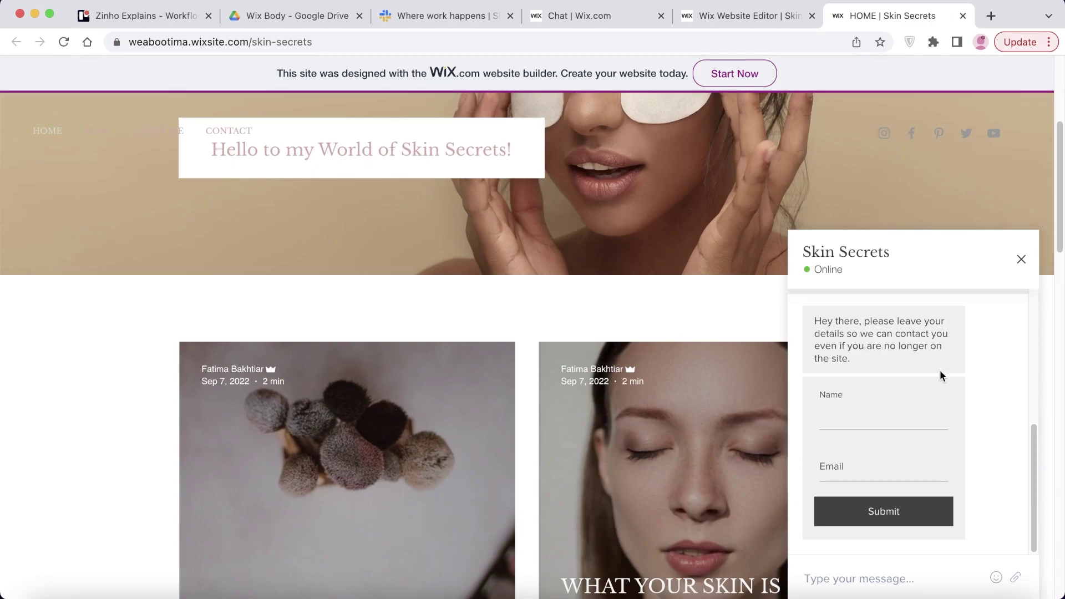
{"action": "scroll", "coordinate": [876, 416], "scroll_direction": "up", "scroll_amount": 5}
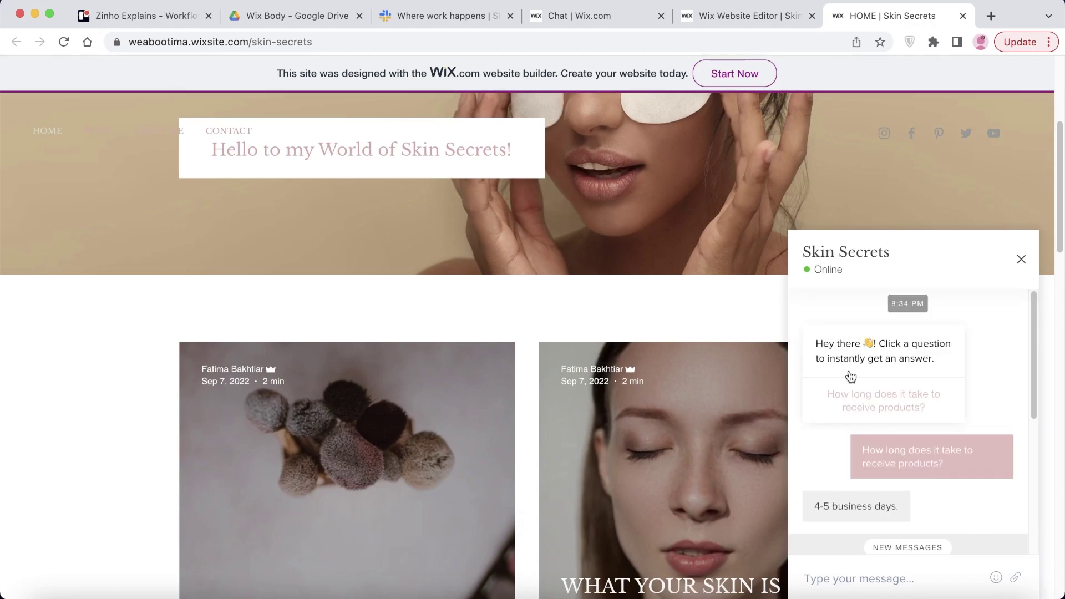
{"action": "left_click", "coordinate": [1023, 260]}
{"action": "left_click", "coordinate": [1018, 260]}
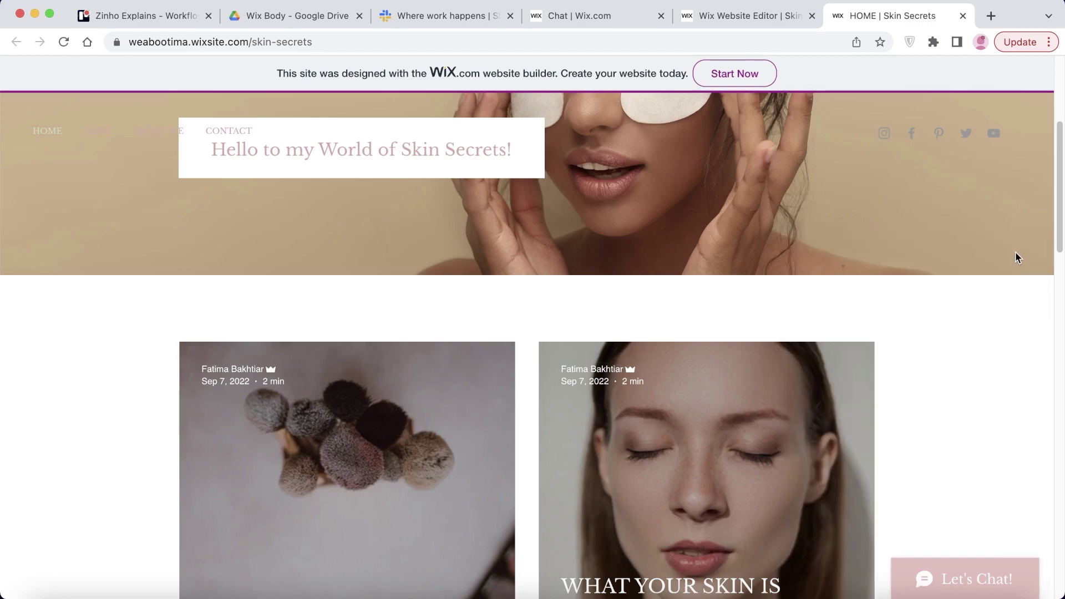
- Scroll around the live home page with the chat collapsed to Let's Chat
{"action": "scroll", "coordinate": [1014, 251], "scroll_direction": "up", "scroll_amount": 1}
{"action": "scroll", "coordinate": [1013, 251], "scroll_direction": "up", "scroll_amount": 1}
{"action": "scroll", "coordinate": [1012, 261], "scroll_direction": "up", "scroll_amount": 3}
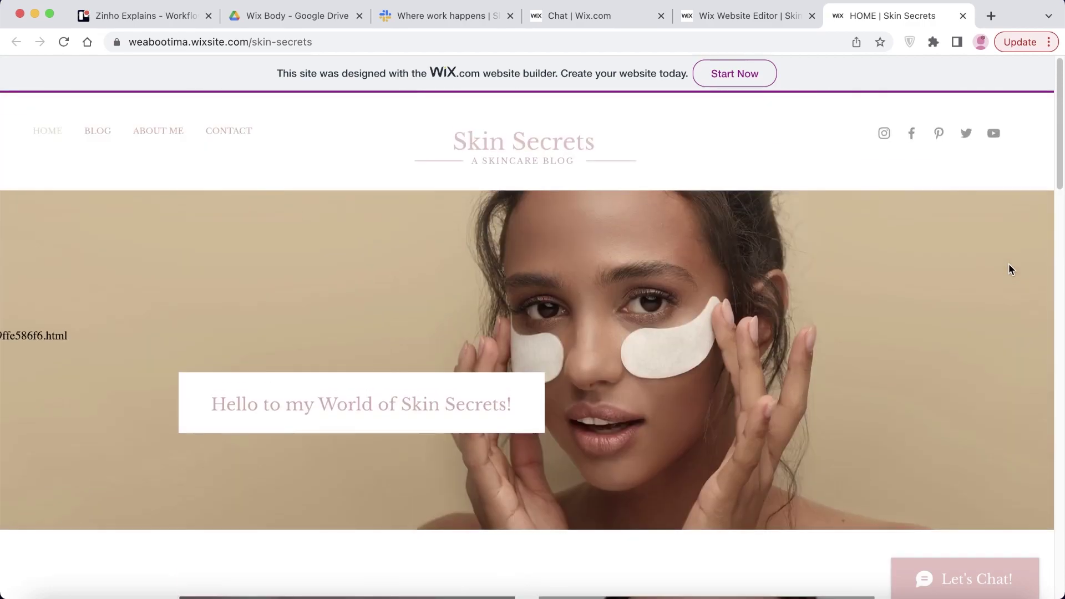
{"action": "scroll", "coordinate": [1008, 264], "scroll_direction": "down", "scroll_amount": 2}
{"action": "scroll", "coordinate": [1009, 264], "scroll_direction": "up", "scroll_amount": 2}
{"action": "scroll", "coordinate": [1008, 264], "scroll_direction": "down", "scroll_amount": 5}
{"action": "scroll", "coordinate": [1008, 264], "scroll_direction": "up", "scroll_amount": 2}
{"action": "scroll", "coordinate": [1009, 264], "scroll_direction": "up", "scroll_amount": 3}
- Return to the site editor tab and dismiss the Congratulations published dialog
{"action": "left_click", "coordinate": [726, 16]}
{"action": "left_click", "coordinate": [636, 11]}
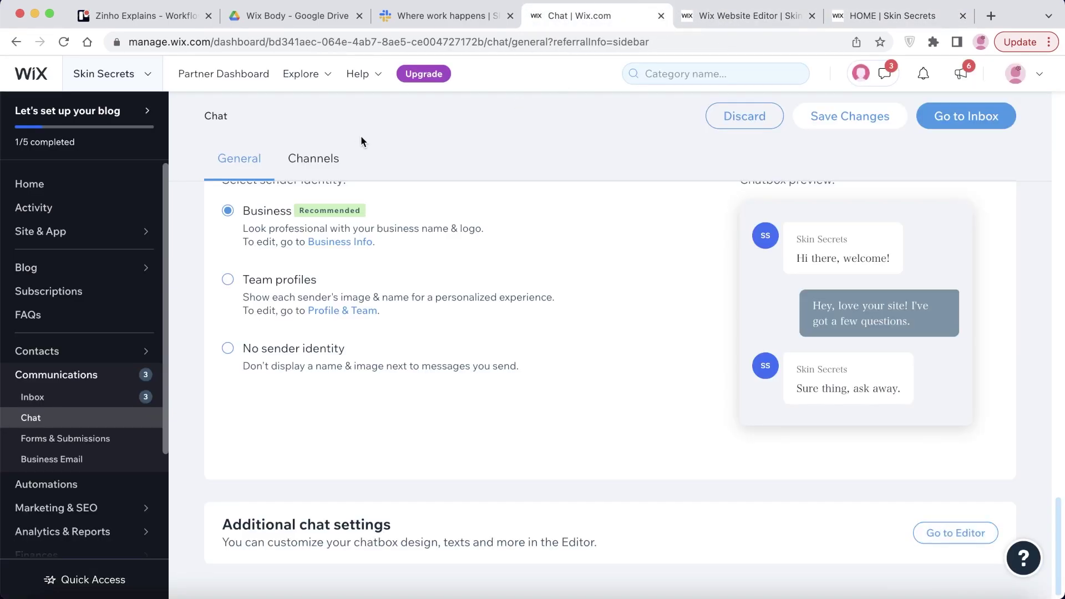
{"action": "left_click", "coordinate": [717, 25]}
{"action": "key", "text": "Escape"}
{"action": "key", "text": "Escape"}
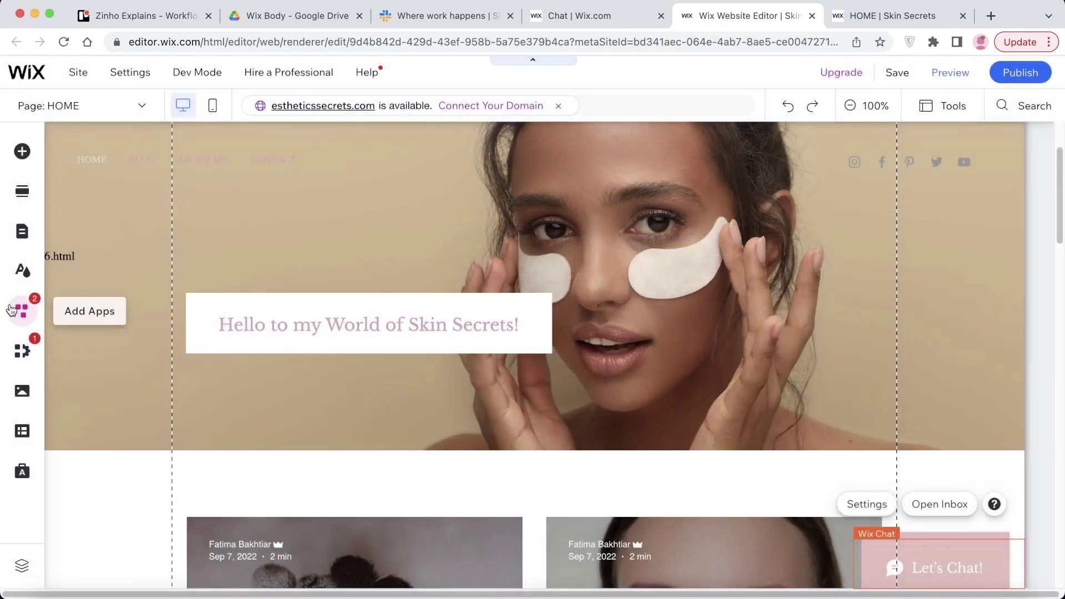
- Search the App Market for 'chat bot' and browse the 38 results
{"action": "left_click", "coordinate": [19, 309]}
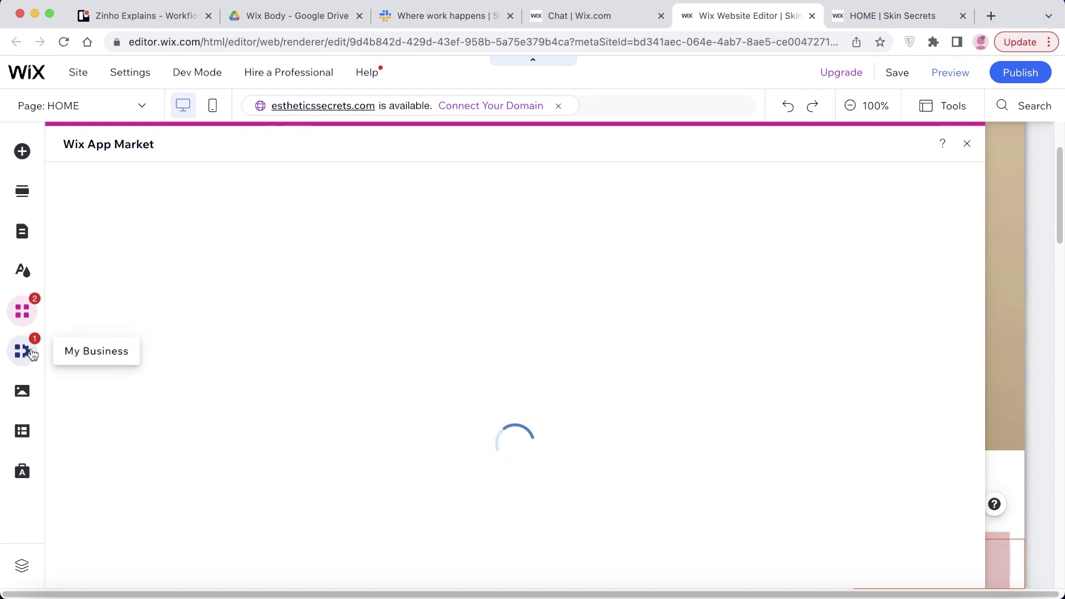
{"action": "type", "text": "chat bot"}
{"action": "key", "text": "Return"}
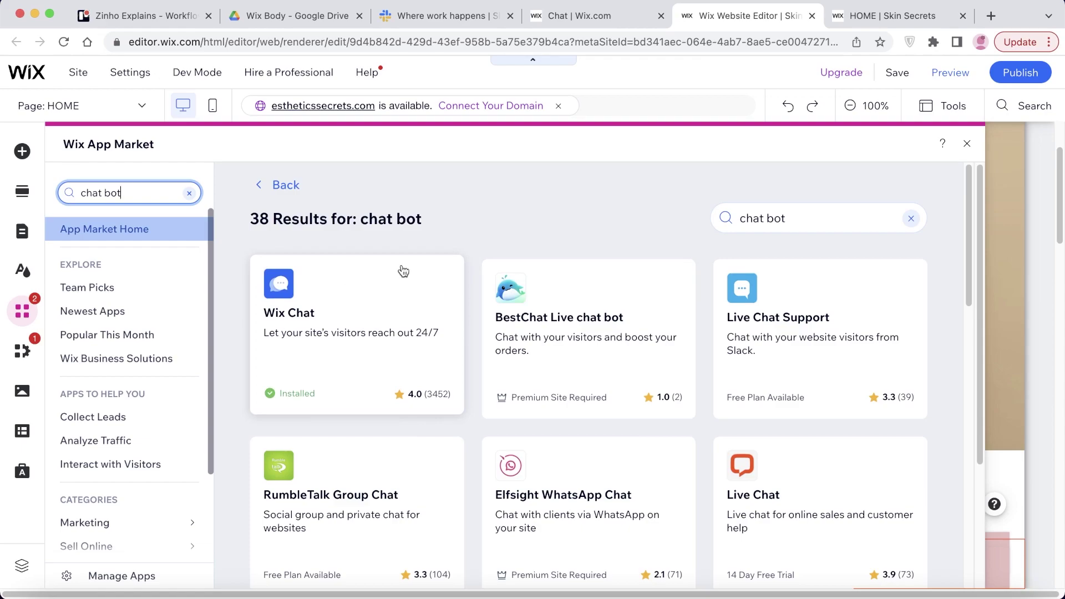
{"action": "scroll", "coordinate": [385, 245], "scroll_direction": "down", "scroll_amount": 1}
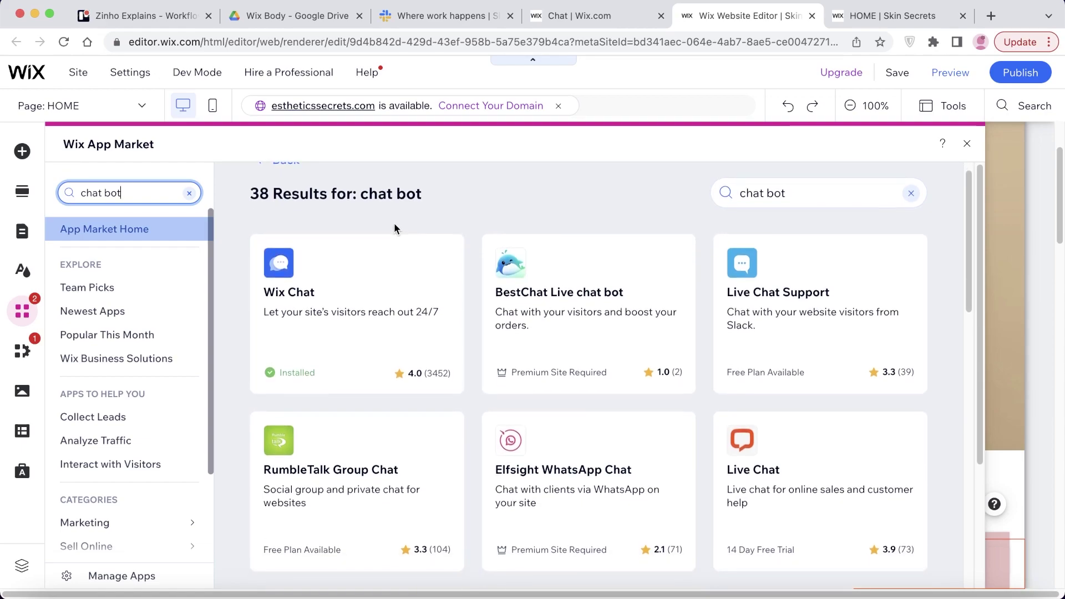
{"action": "scroll", "coordinate": [393, 227], "scroll_direction": "down", "scroll_amount": 1}
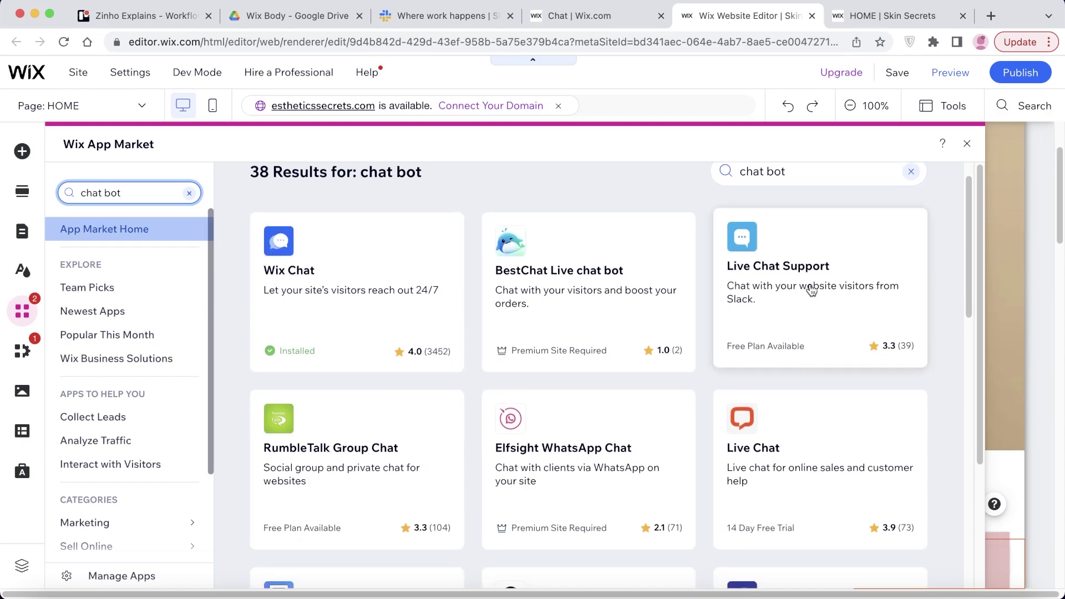
{"action": "scroll", "coordinate": [808, 290], "scroll_direction": "down", "scroll_amount": 3}
{"action": "scroll", "coordinate": [759, 389], "scroll_direction": "down", "scroll_amount": 2}
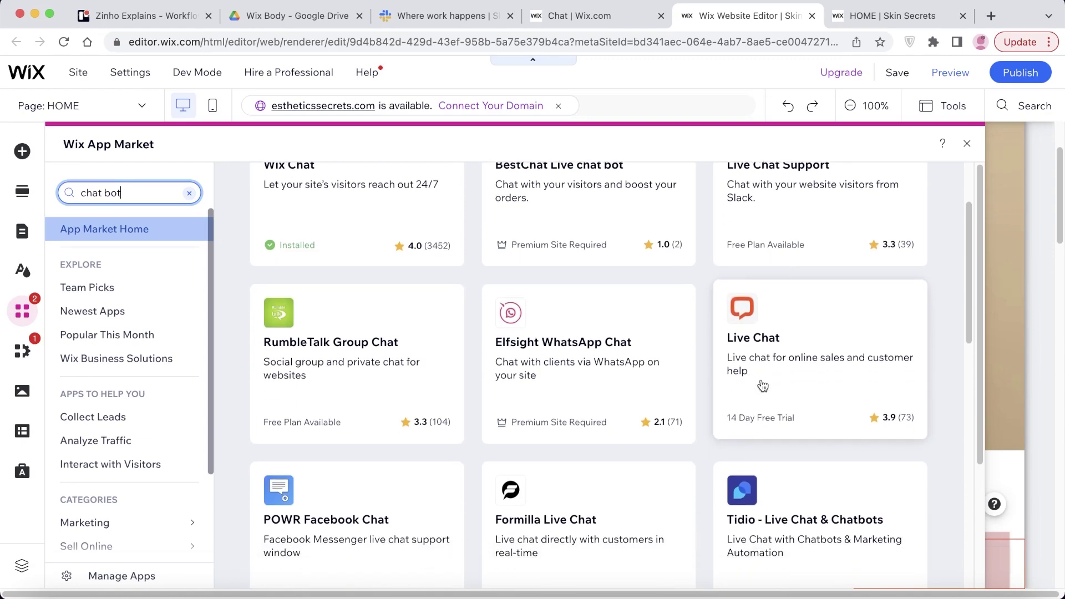
{"action": "scroll", "coordinate": [830, 341], "scroll_direction": "down", "scroll_amount": 1}
{"action": "scroll", "coordinate": [813, 334], "scroll_direction": "up", "scroll_amount": 1}
{"action": "scroll", "coordinate": [802, 331], "scroll_direction": "down", "scroll_amount": 1}
{"action": "scroll", "coordinate": [796, 338], "scroll_direction": "up", "scroll_amount": 7}
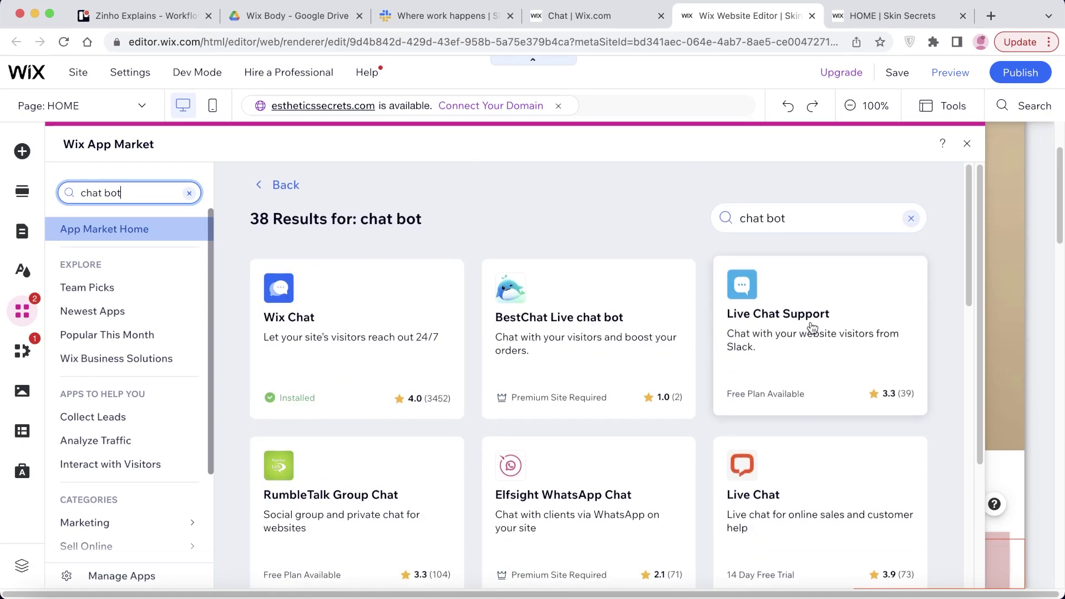
{"action": "scroll", "coordinate": [810, 319], "scroll_direction": "down", "scroll_amount": 7}
{"action": "scroll", "coordinate": [818, 266], "scroll_direction": "up", "scroll_amount": 7}
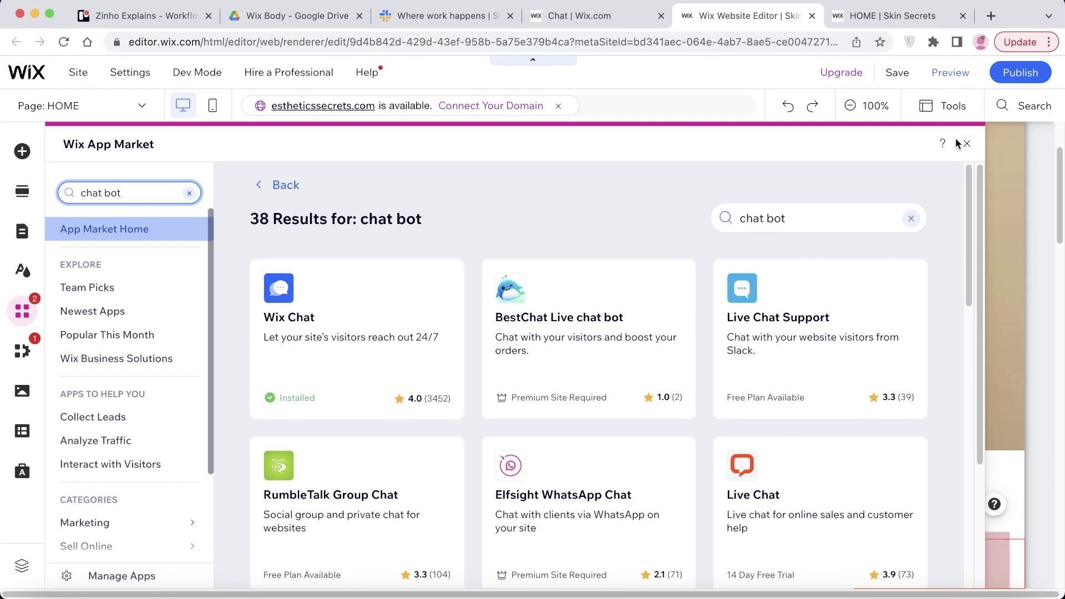
- Close the App Market panel with its X button
{"action": "left_click", "coordinate": [956, 143]}
{"action": "left_click", "coordinate": [965, 144]}
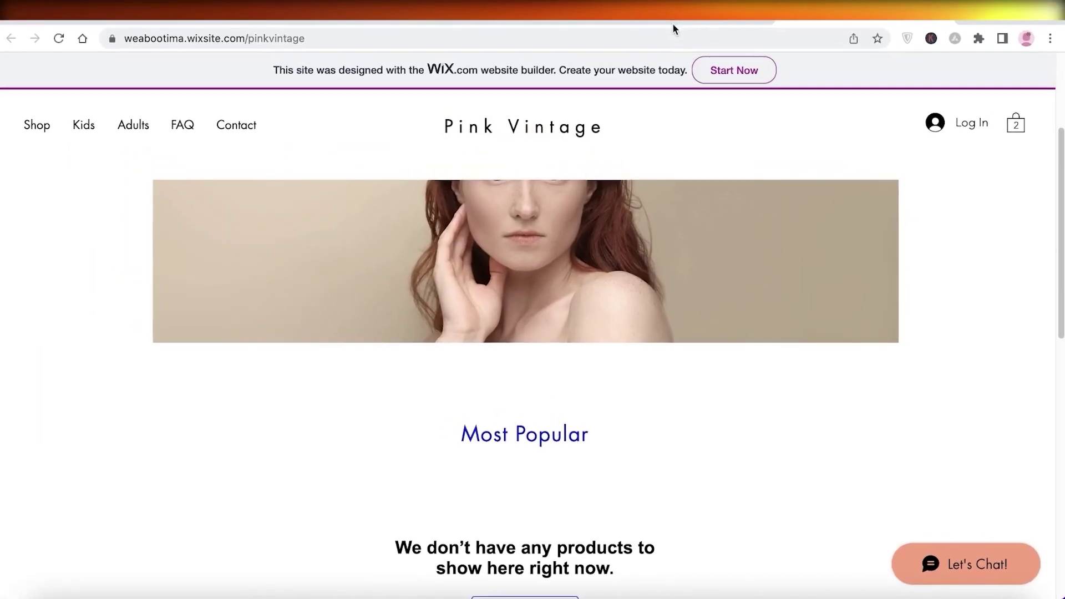